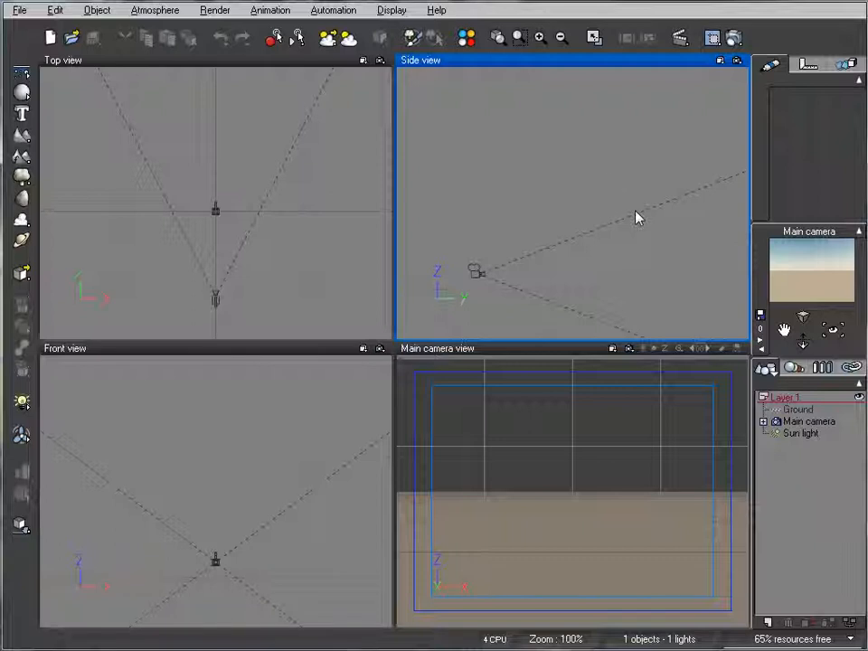
Lower the main camera slightly in the Side view.
drag(605, 188, 583, 211)
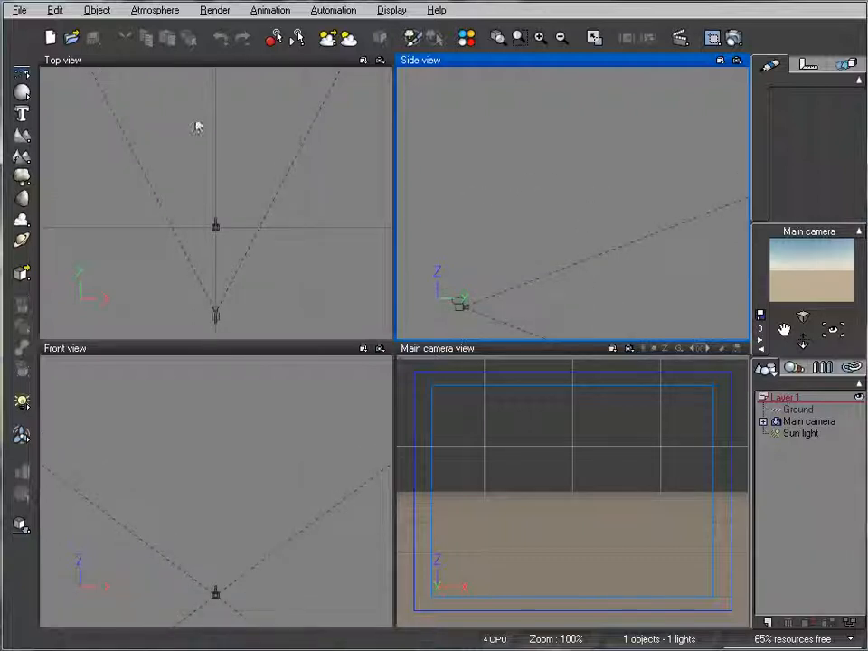
Load the Paris Residence 6 model from the Historical object collection into the scene.
click(26, 12)
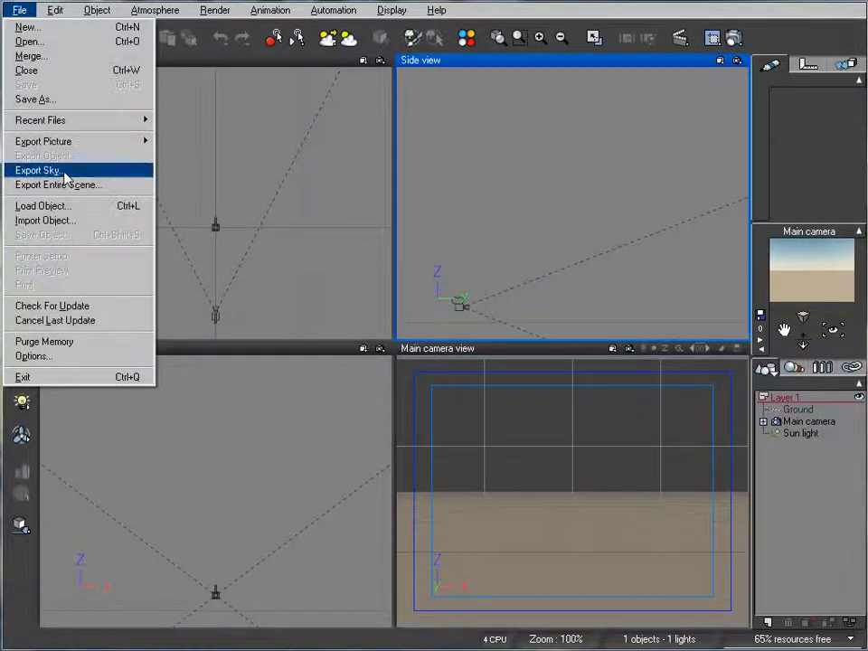
click(69, 207)
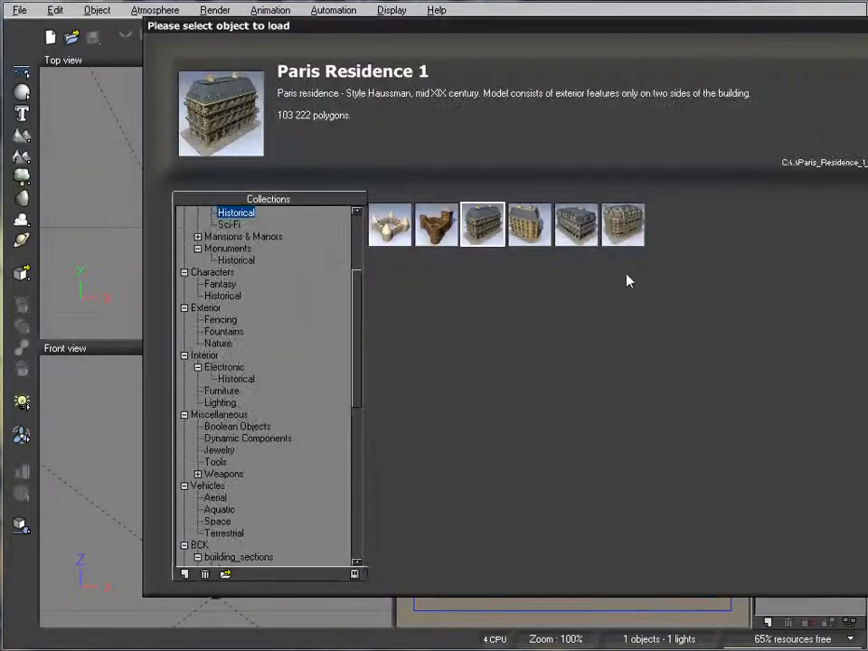
click(624, 226)
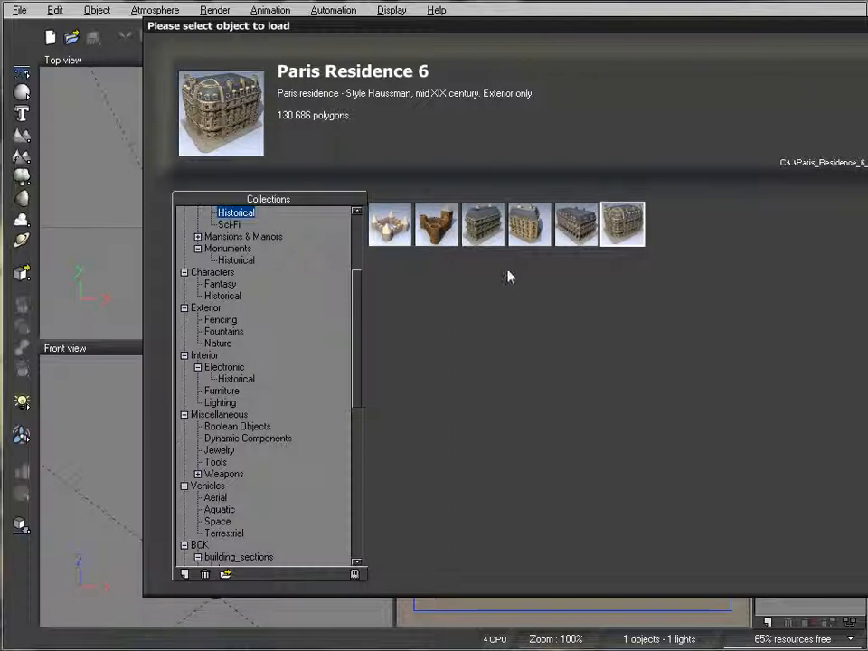
drag(622, 36, 517, 46)
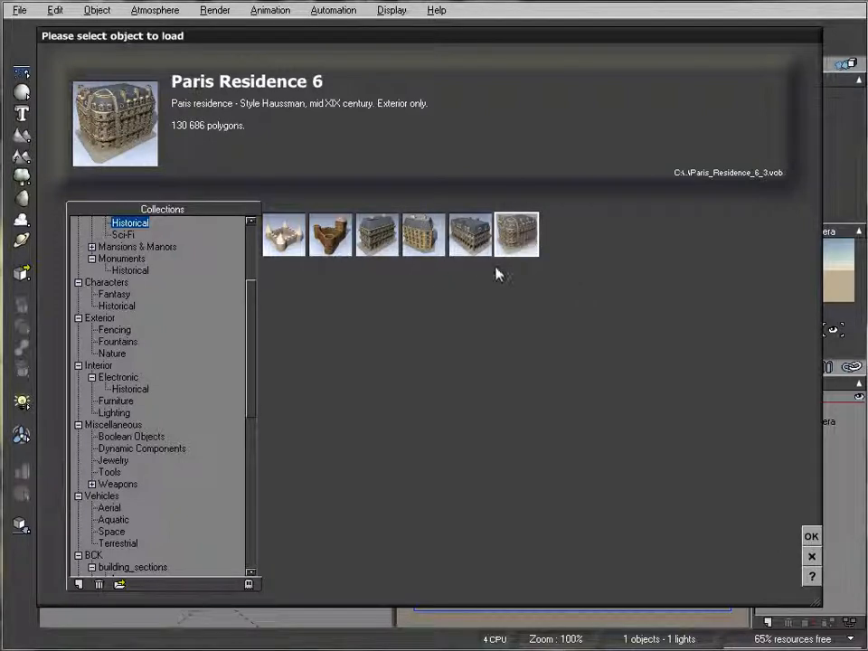
click(378, 240)
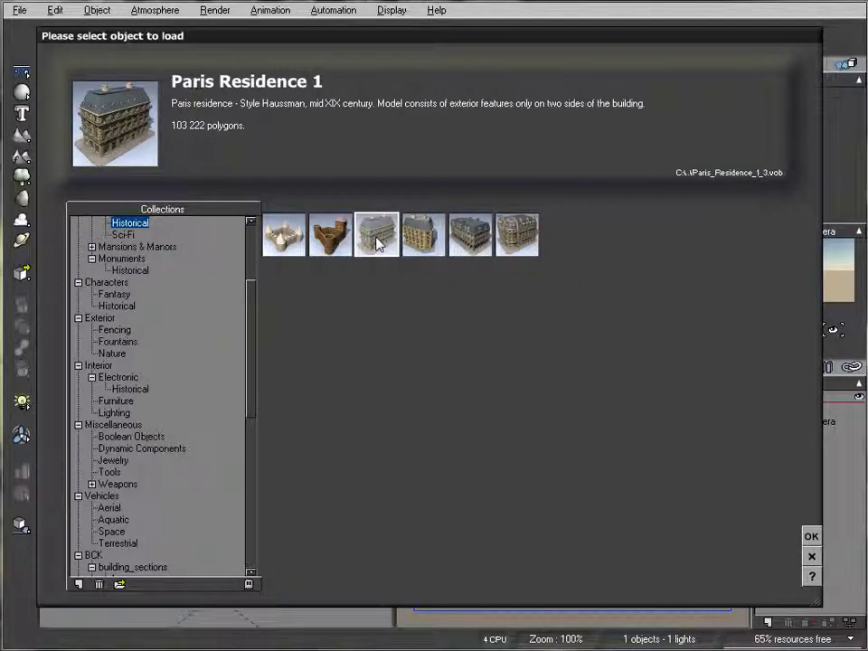
click(516, 235)
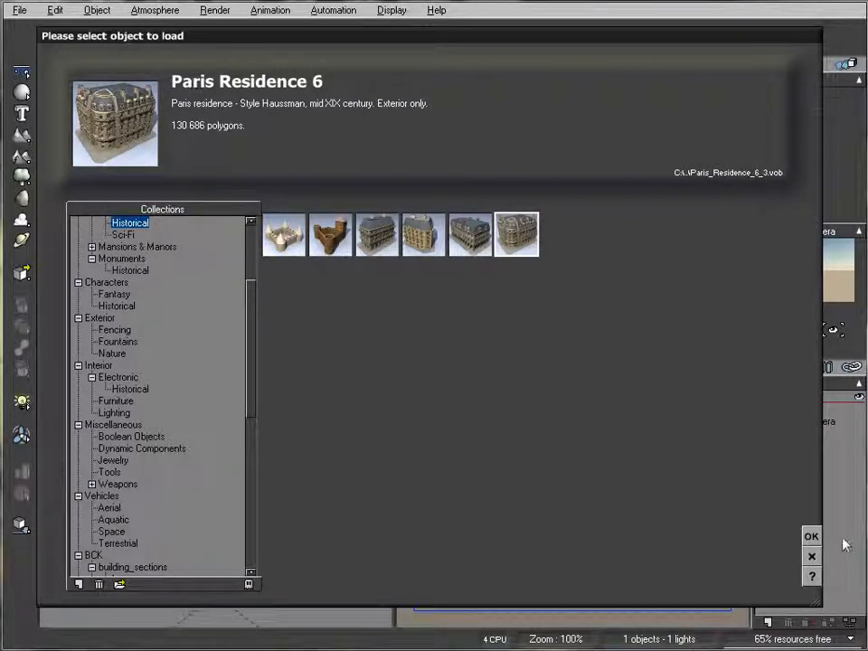
click(810, 536)
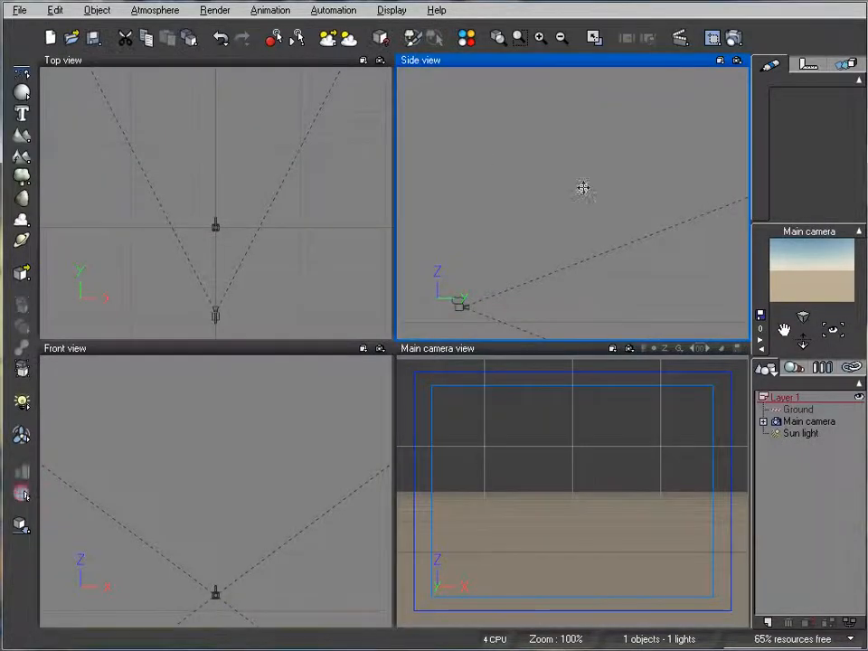
scroll(585, 214, down, 3)
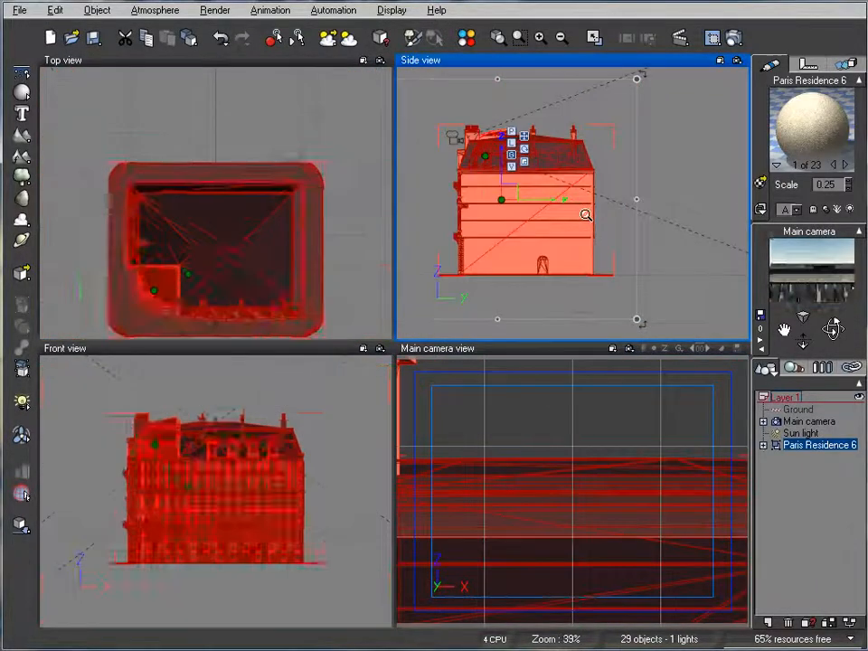
Drop Paris Residence 6 onto the ground and slide it right of the camera.
drag(550, 197, 657, 160)
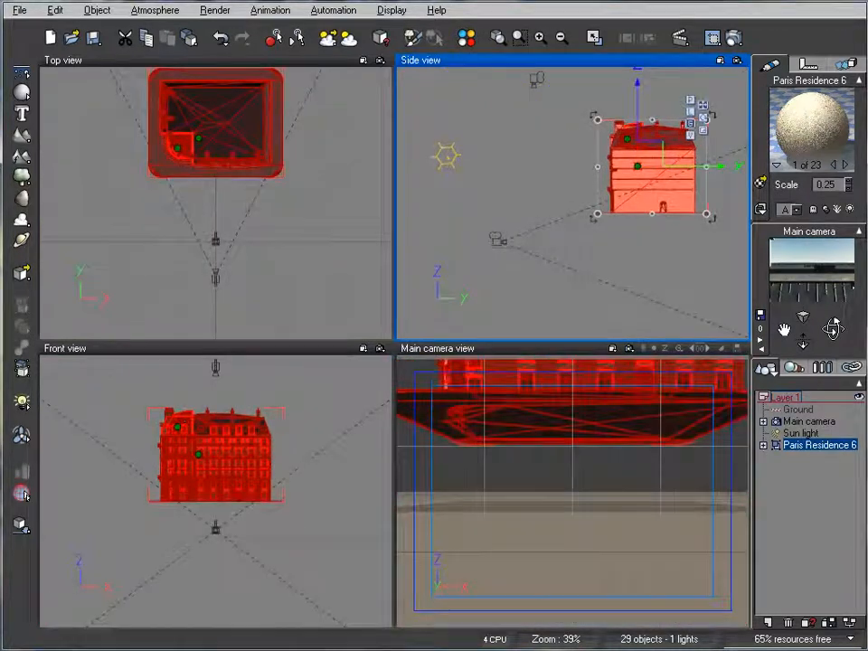
click(21, 523)
click(284, 154)
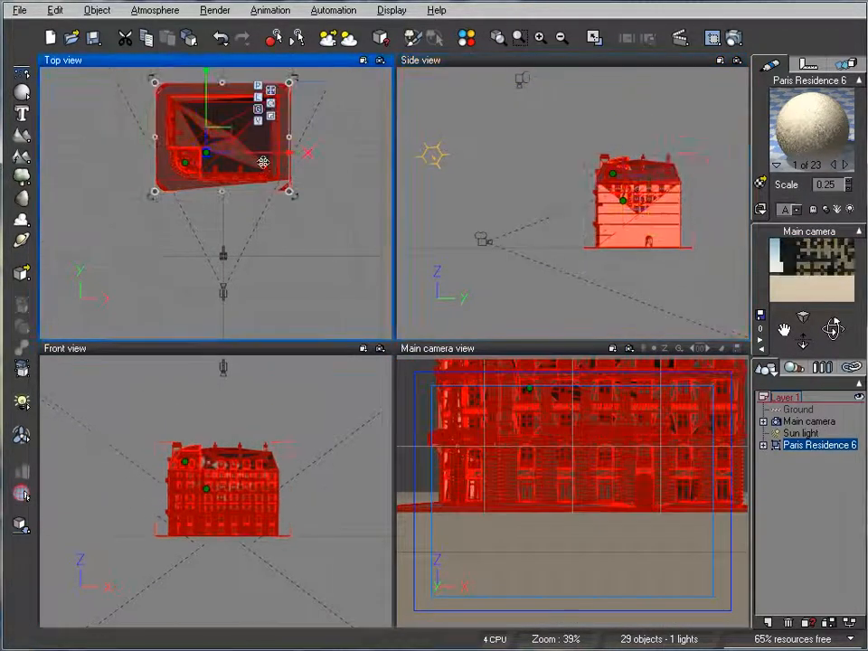
drag(223, 134, 309, 164)
click(22, 16)
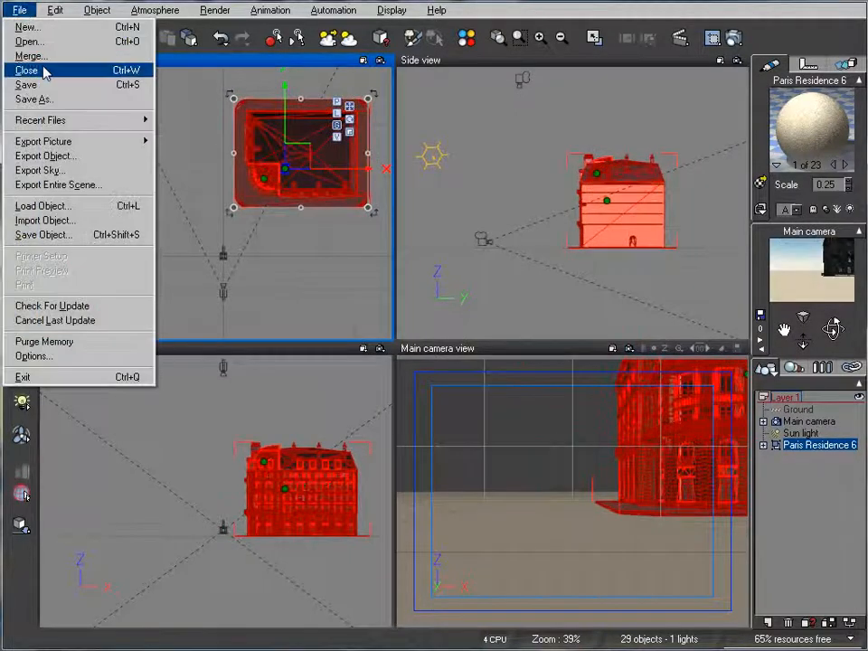
Load Paris Residence 3 and position it beside Paris Residence 6 in the Top view.
click(78, 204)
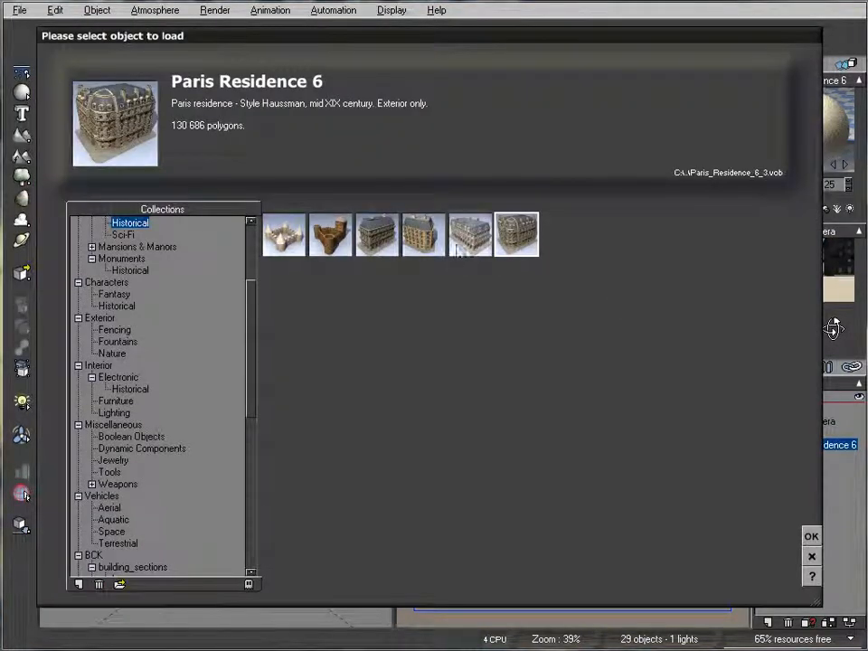
click(423, 235)
click(809, 537)
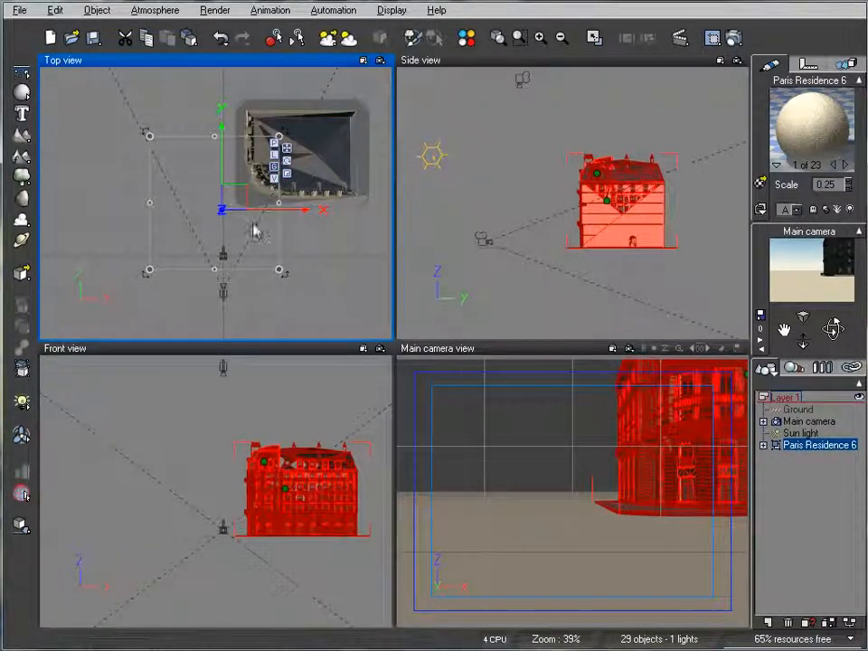
drag(233, 201, 230, 53)
right_drag(586, 184, 512, 179)
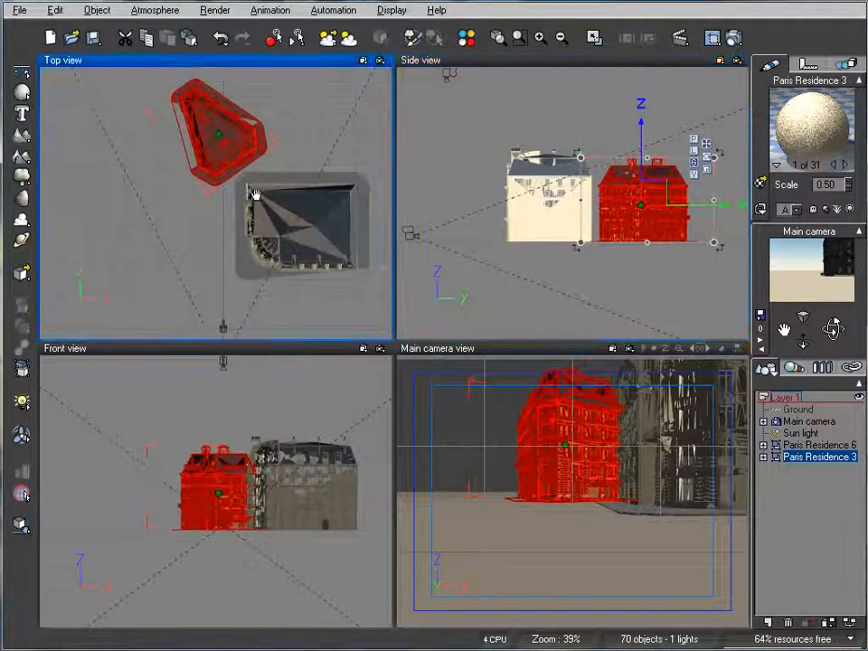
right_drag(197, 192, 230, 178)
Load the Paris Residence 1 model from the object browser.
click(19, 10)
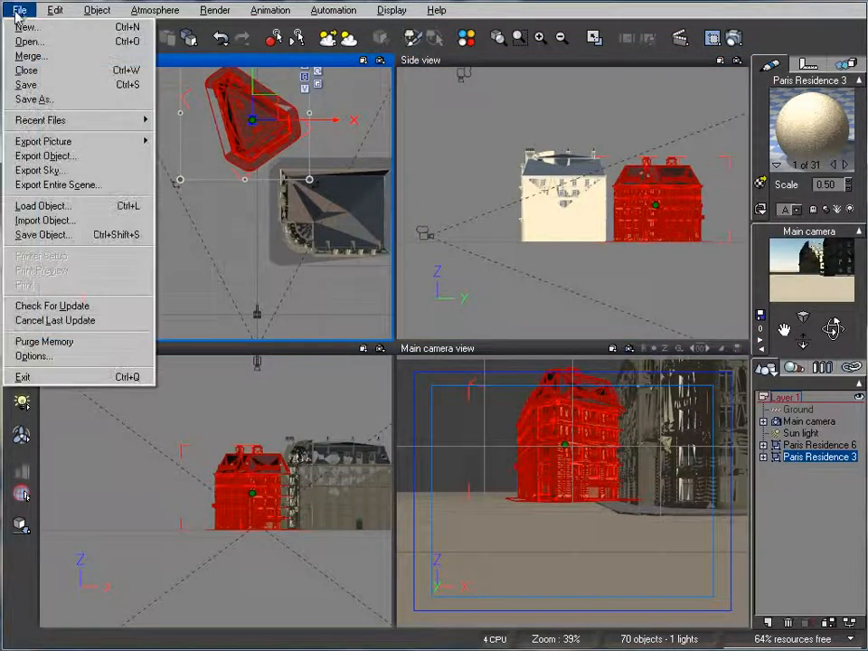
click(116, 210)
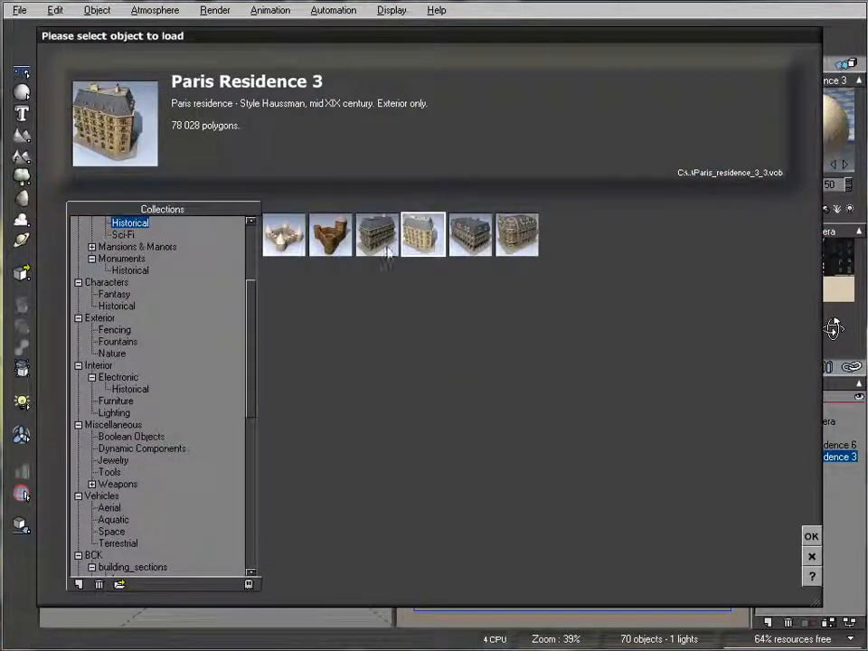
click(376, 234)
click(810, 536)
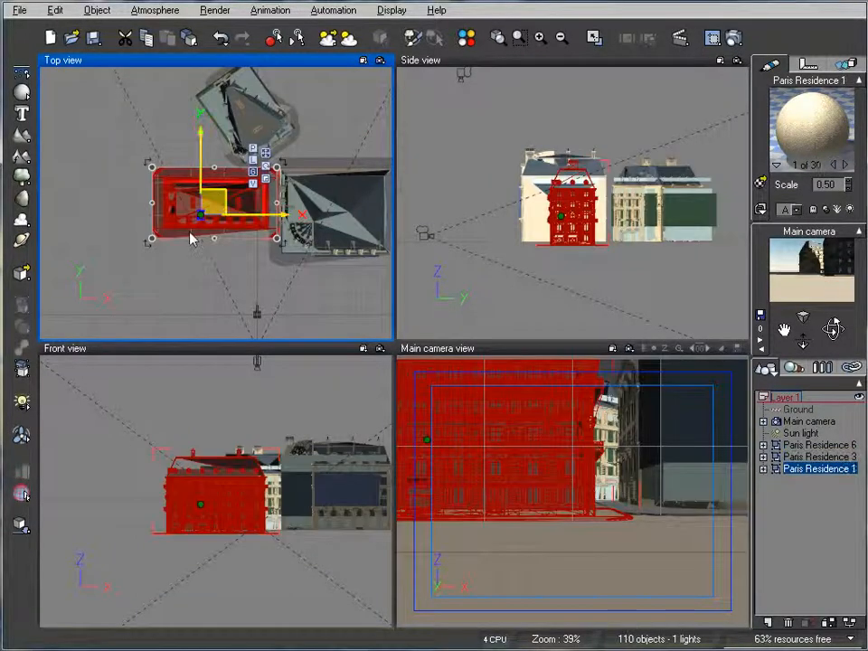
Move Paris Residence 1 left of the other two buildings and drop it onto the ground.
drag(199, 217, 171, 248)
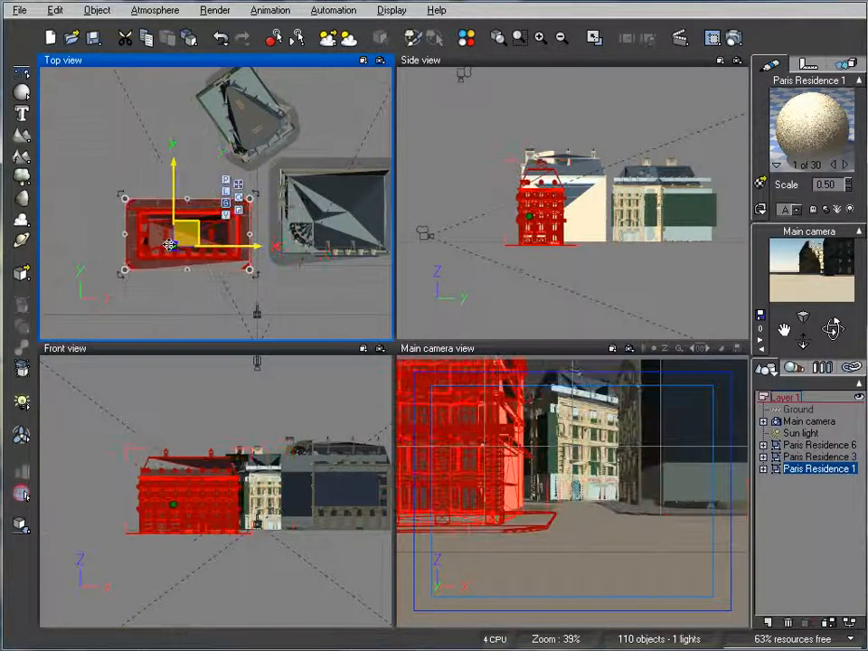
right_drag(575, 234, 542, 254)
drag(514, 200, 517, 195)
click(21, 525)
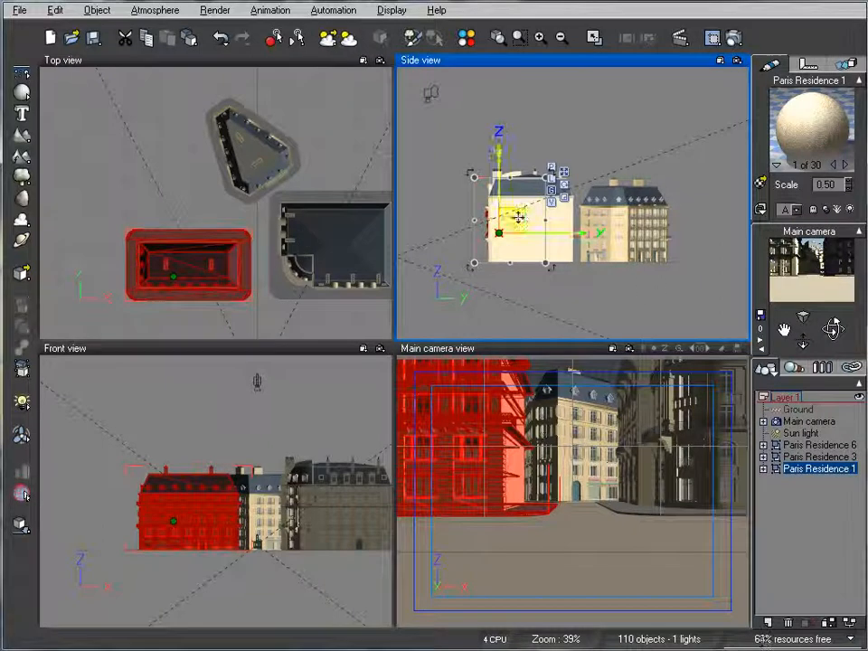
Raise the main camera to about 18.7 m and aim it down the street between the buildings.
click(800, 421)
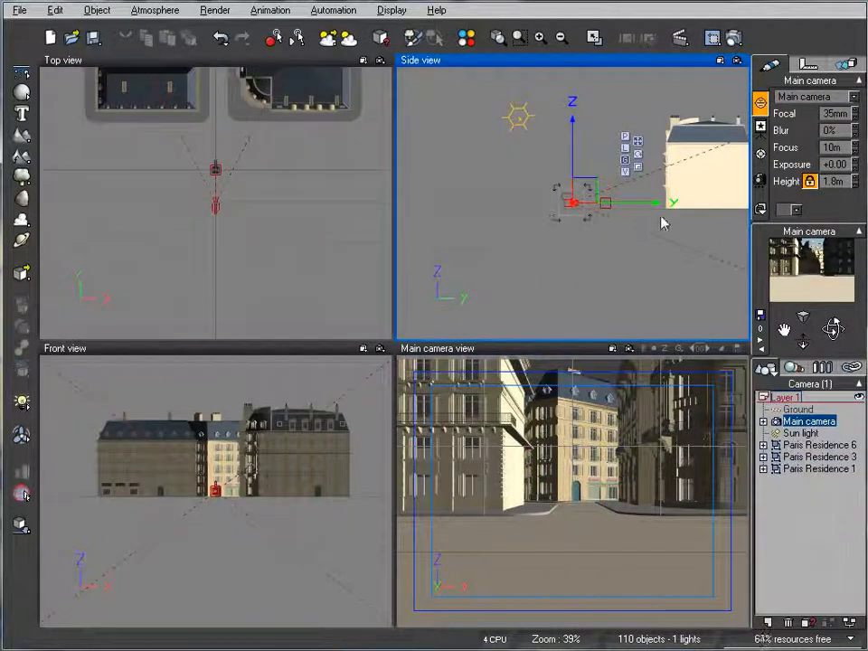
drag(544, 234, 545, 176)
drag(828, 331, 818, 355)
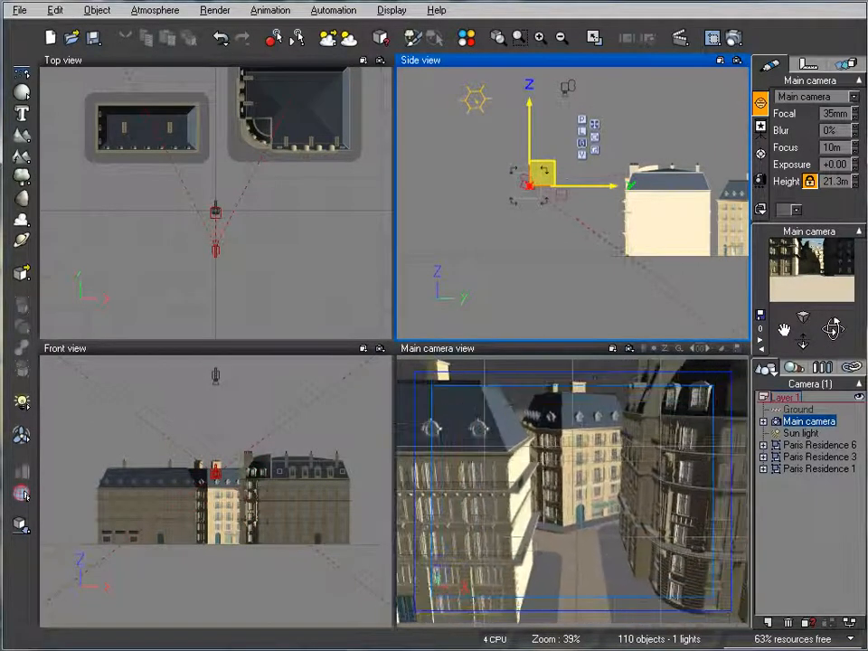
right_drag(583, 206, 544, 190)
drag(493, 156, 462, 164)
drag(833, 330, 832, 310)
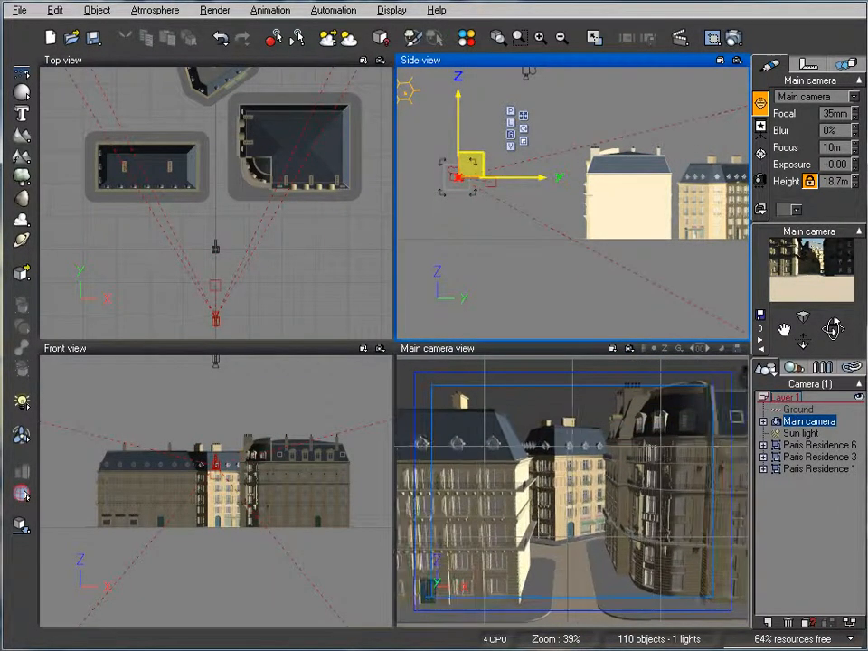
Select the sun light and move it in the Top view to relight the buildings.
click(800, 433)
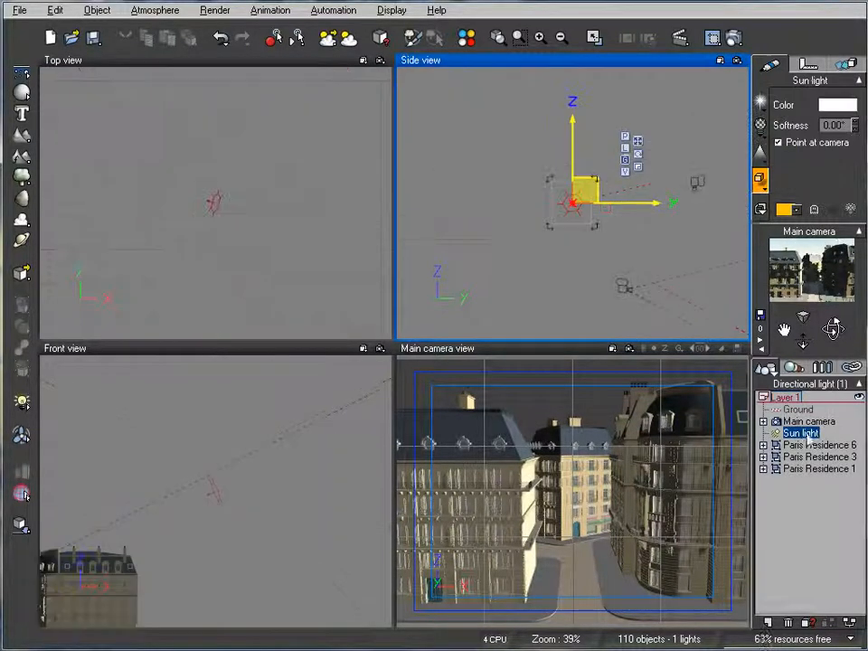
right_drag(290, 252, 312, 235)
scroll(321, 206, down, 5)
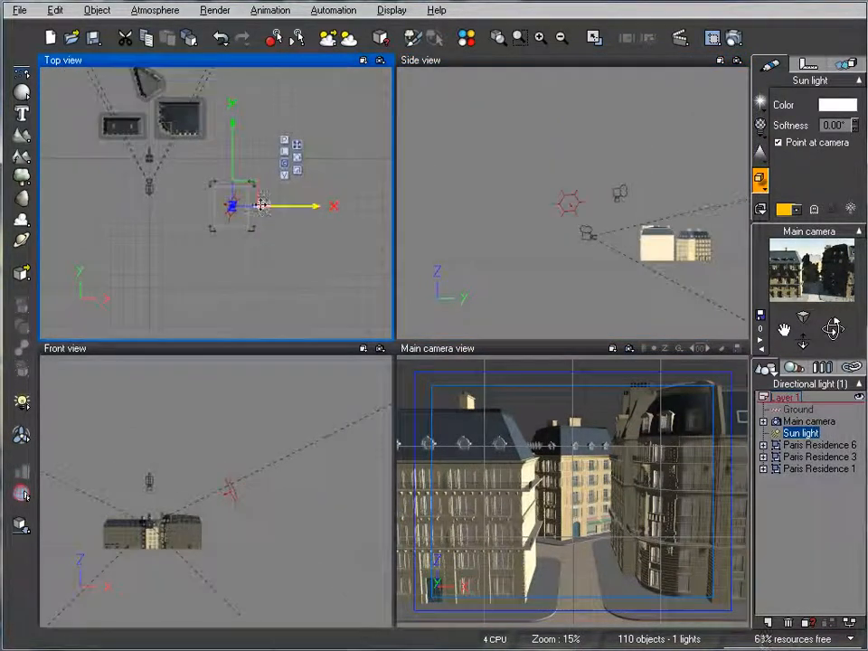
drag(236, 202, 216, 213)
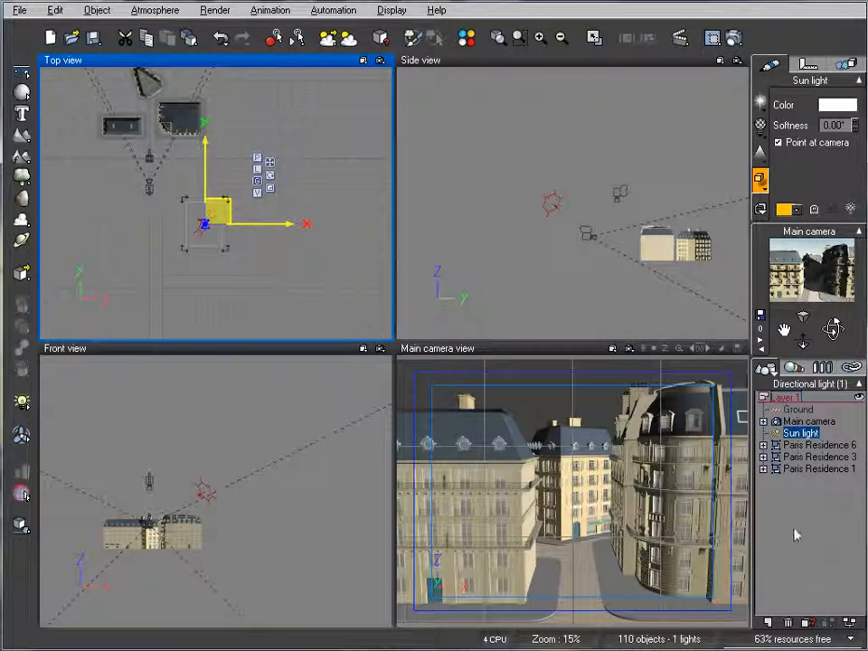
Apply the brickold material from the building collection to the Ground plane.
click(802, 410)
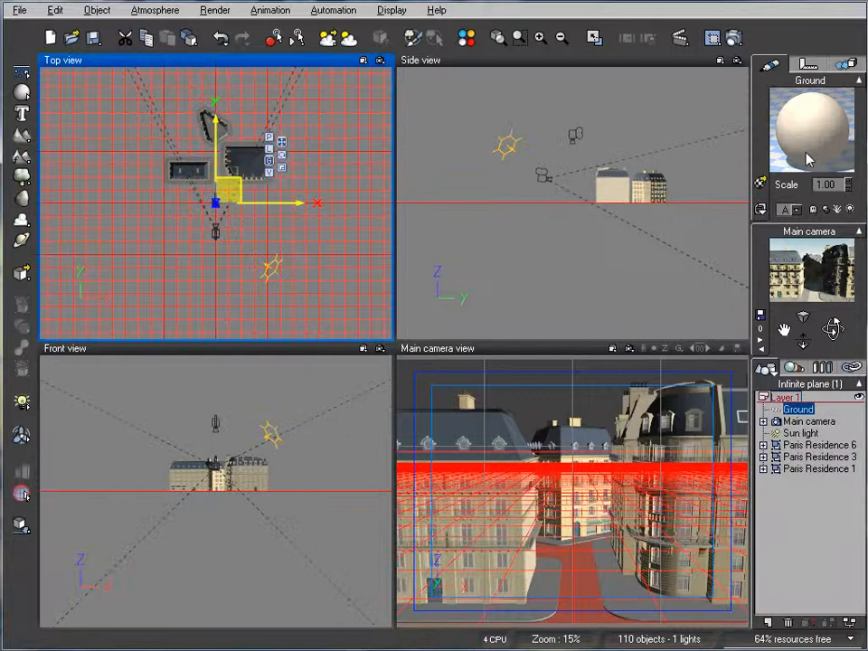
click(758, 186)
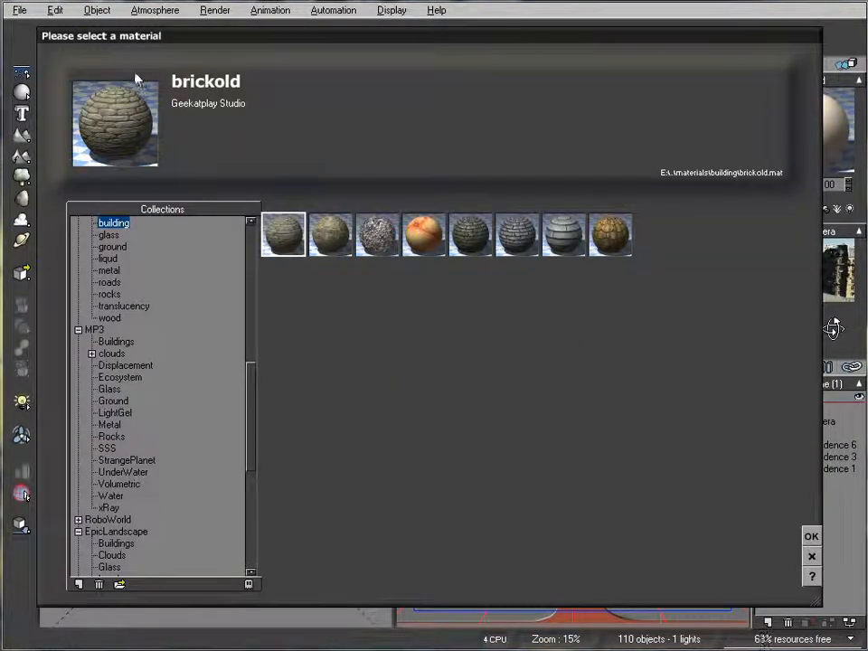
click(812, 536)
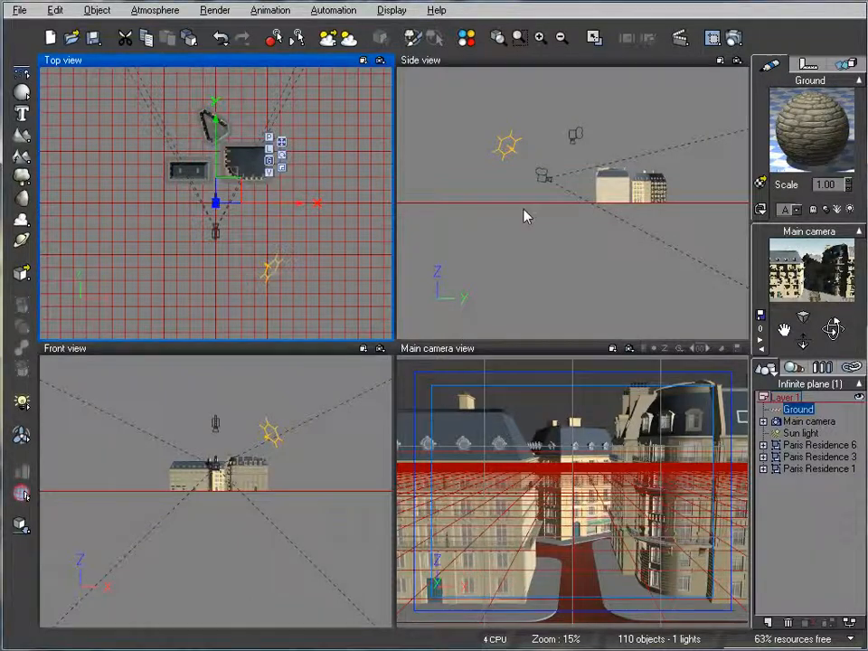
mouse_move(263, 236)
mouse_down()
mouse_move(310, 183)
mouse_move(258, 217)
mouse_up()
Open the Atmosphere Editor and close it without making changes.
click(159, 12)
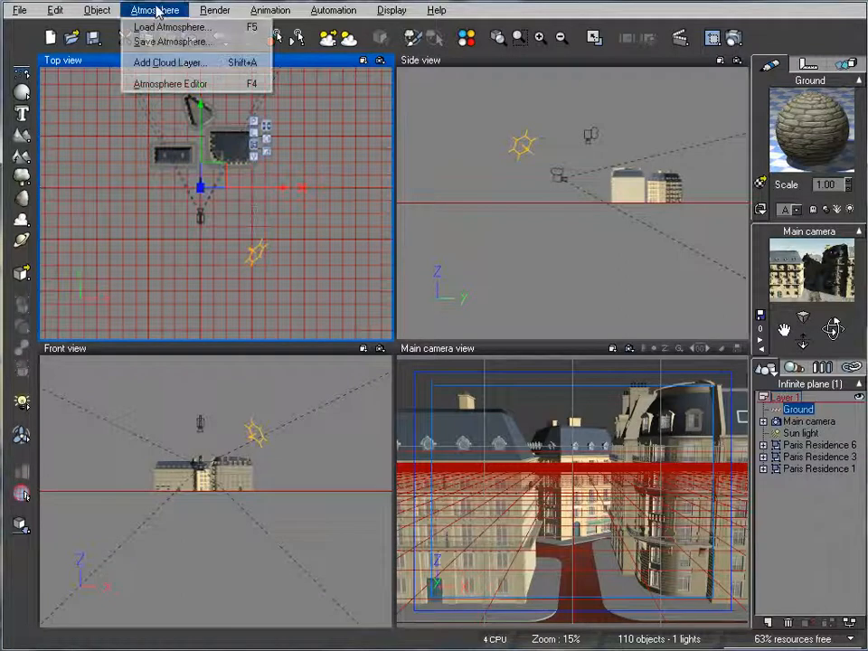
click(186, 84)
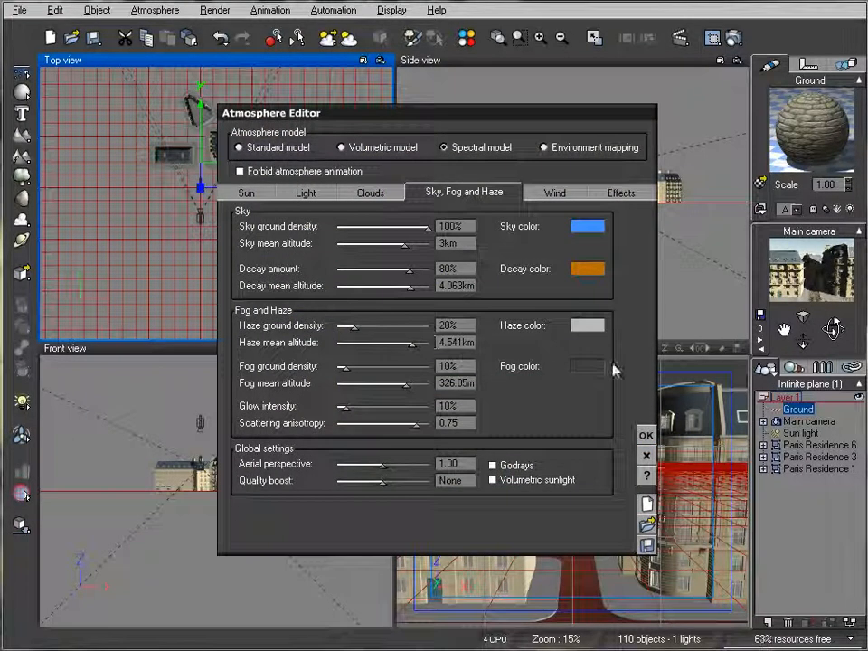
click(645, 455)
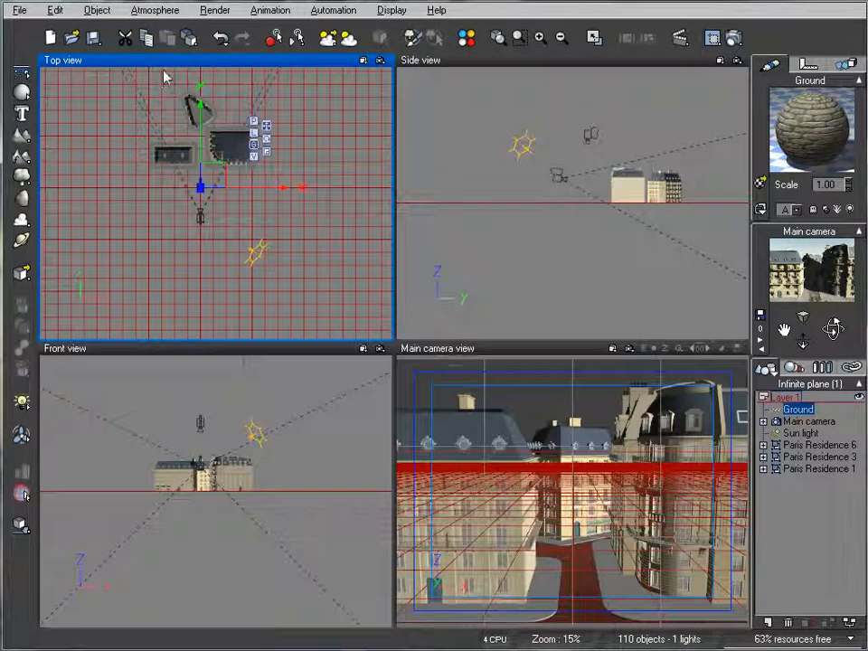
Browse the preset atmospheres without loading one, then reopen the Atmosphere Editor.
click(156, 12)
click(168, 27)
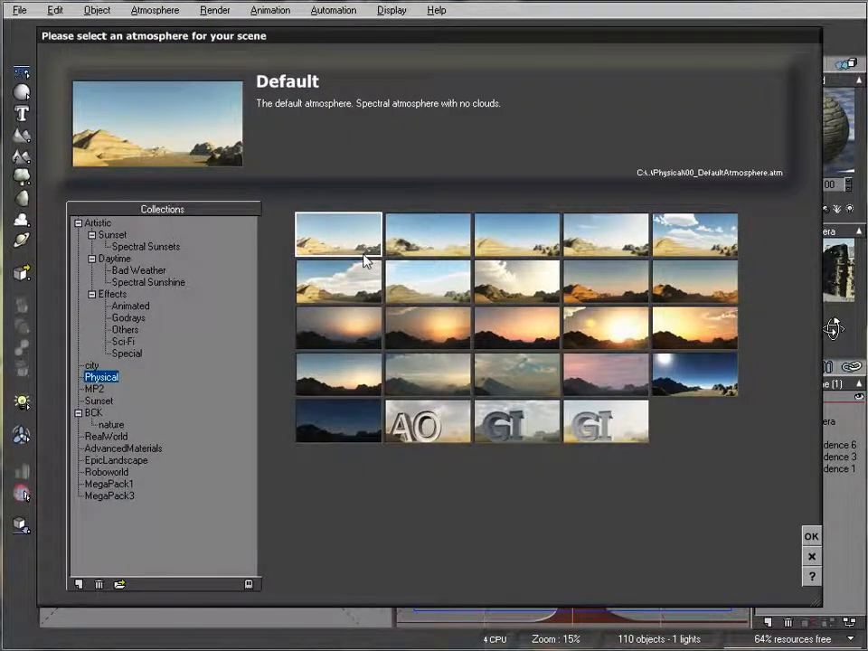
click(811, 556)
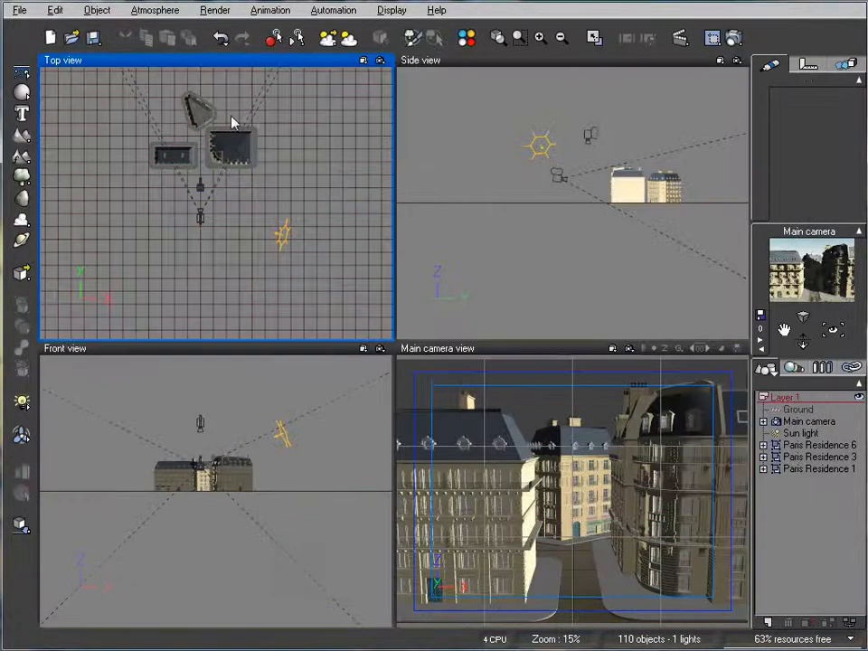
click(154, 10)
click(185, 84)
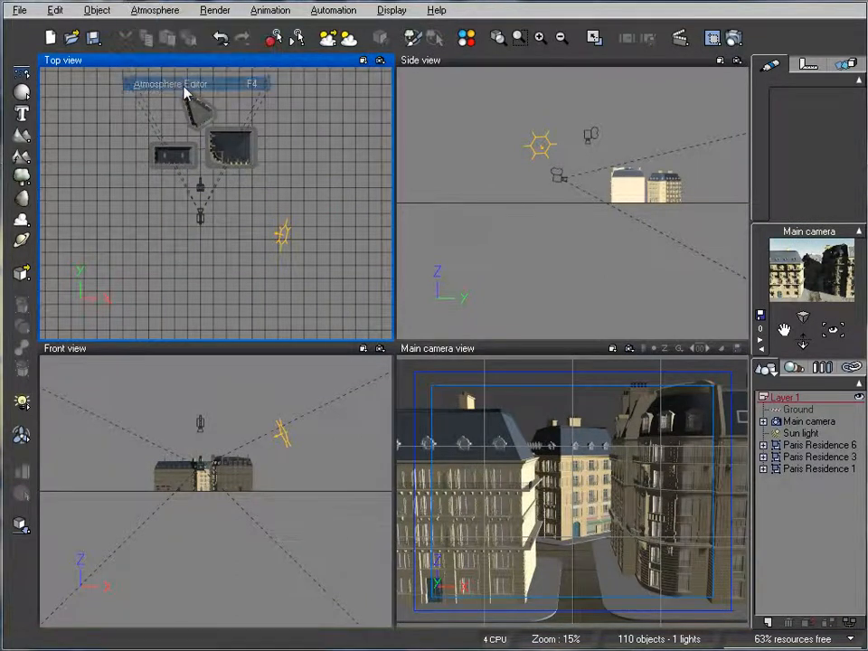
Set the sun's pitch to 24.90° and its azimuth to 219.86 in the Sun settings.
click(245, 192)
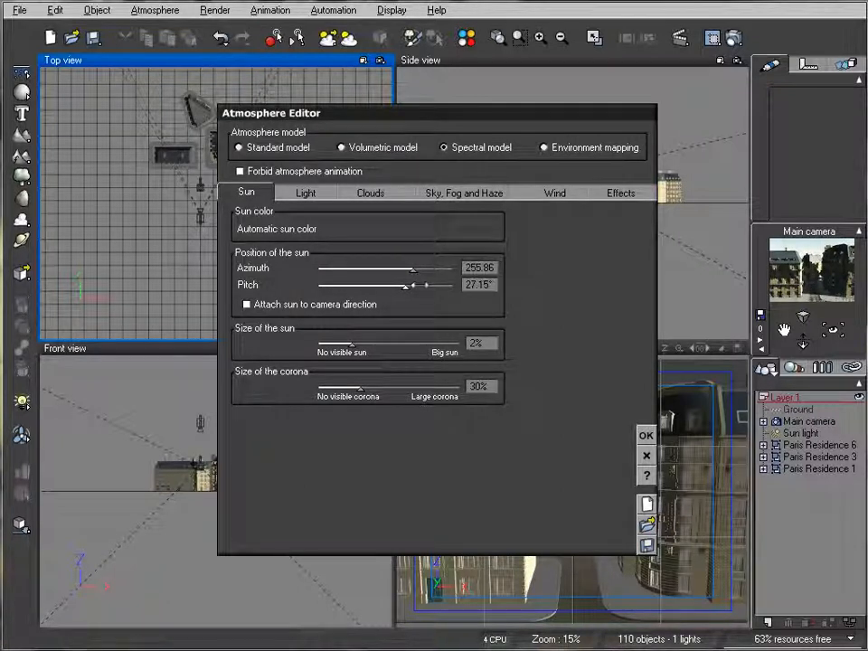
drag(411, 284, 403, 286)
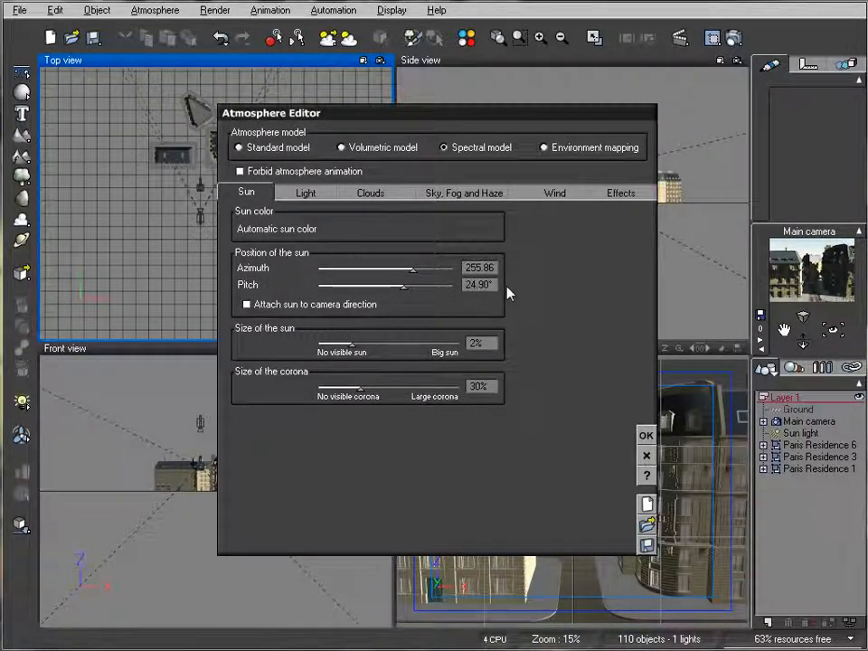
drag(436, 273, 401, 269)
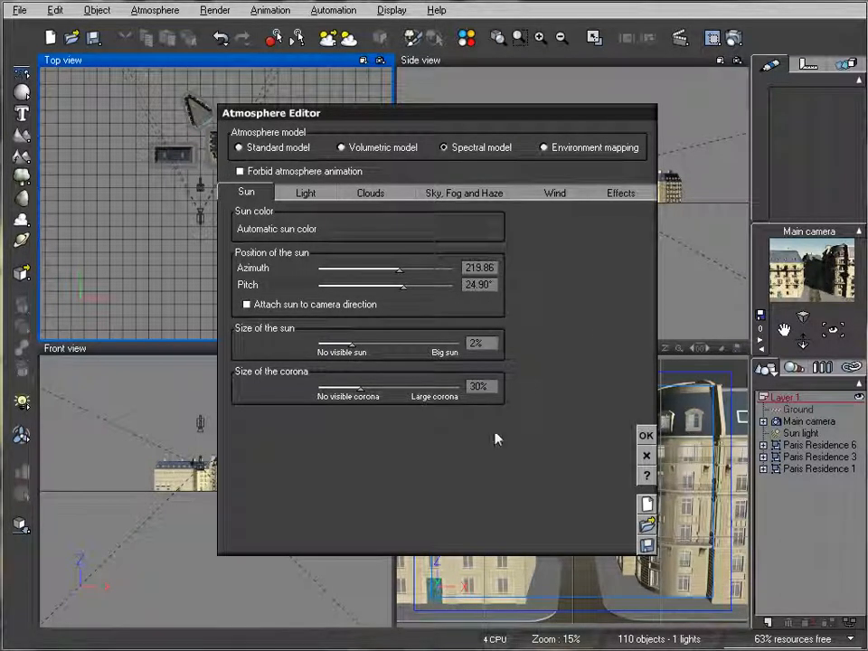
Apply the sun changes, then run a quick test render from the main camera and close it.
click(646, 436)
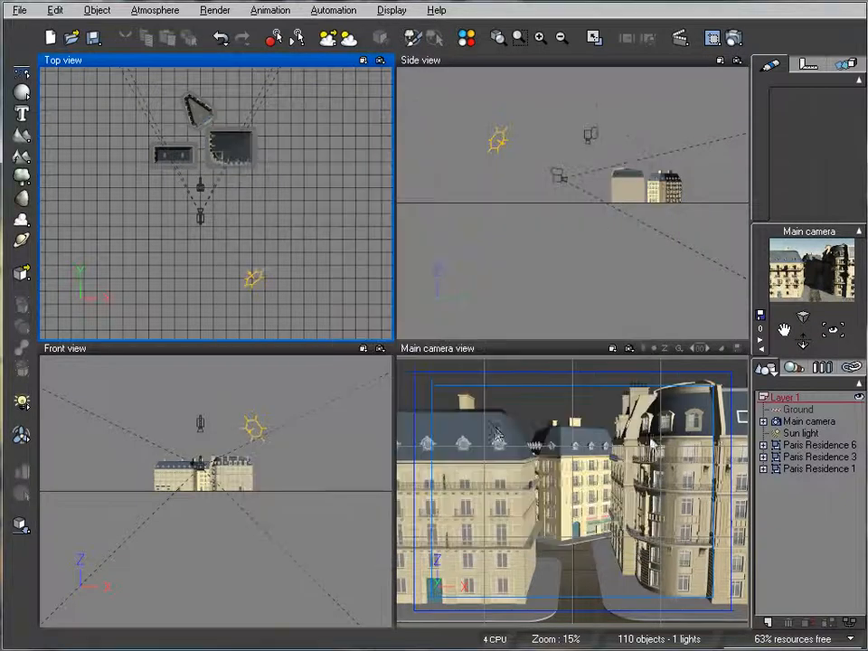
click(734, 39)
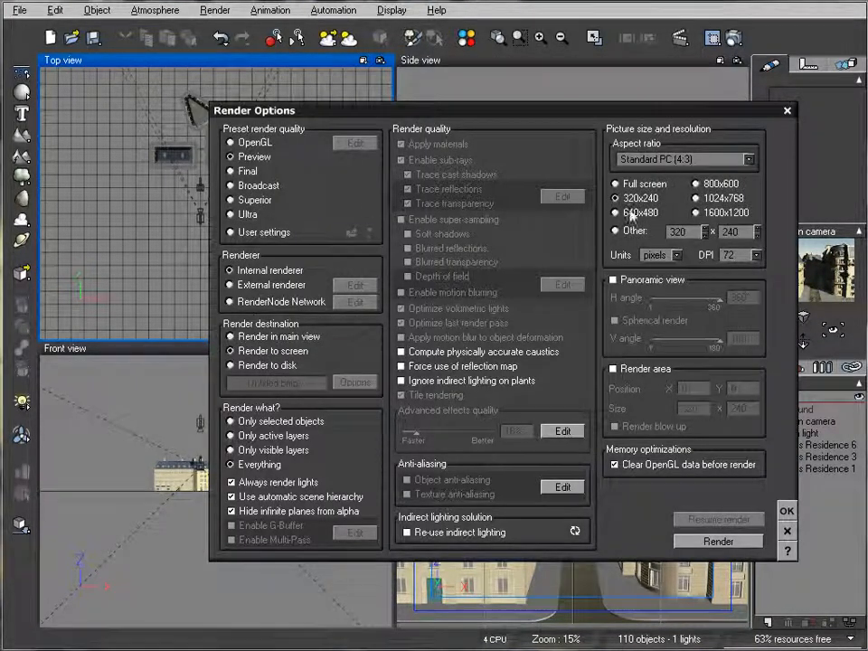
click(718, 540)
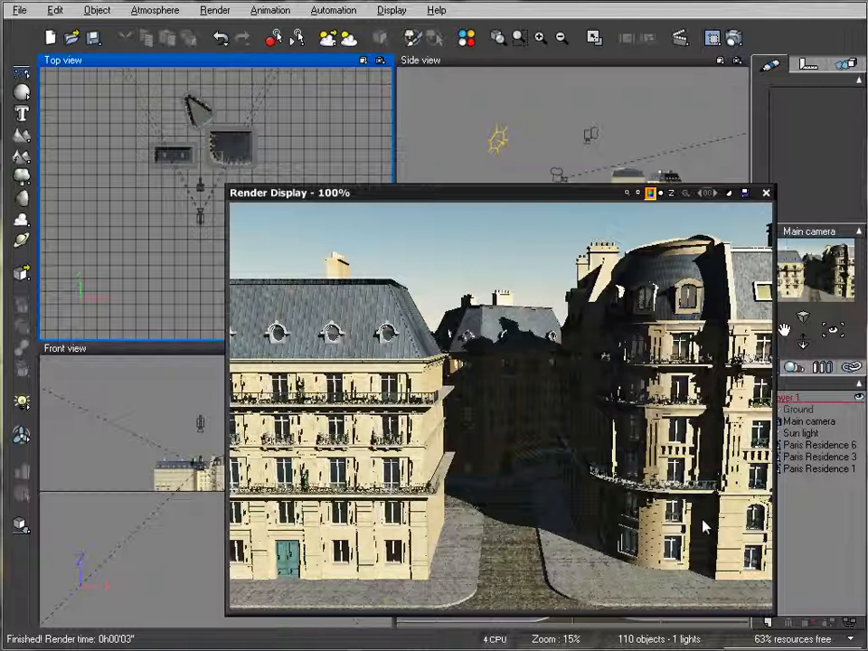
click(765, 193)
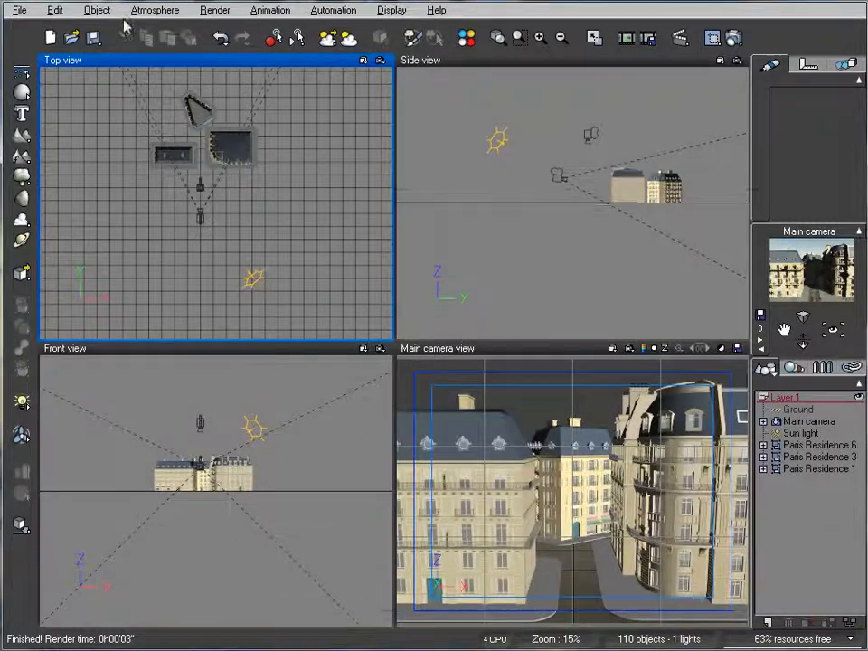
In the Atmosphere Editor, set sun size and corona size to 0%, then show the Light settings.
click(161, 11)
click(181, 83)
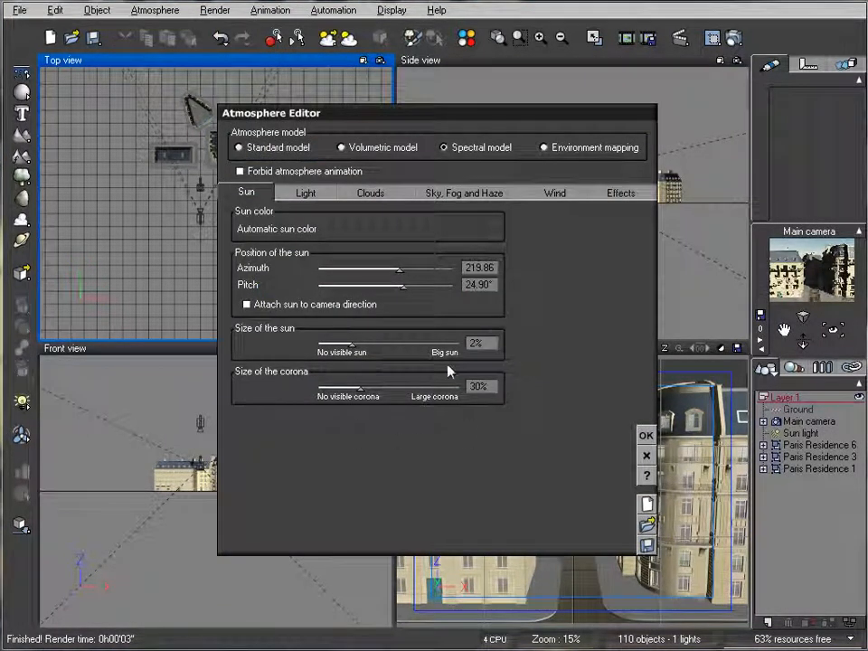
drag(410, 346, 376, 343)
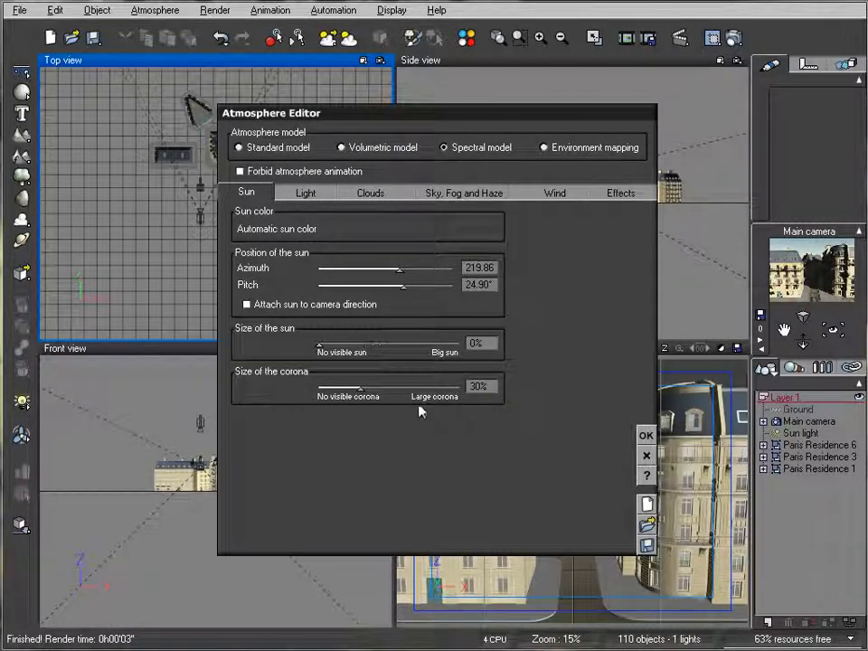
drag(359, 386, 318, 387)
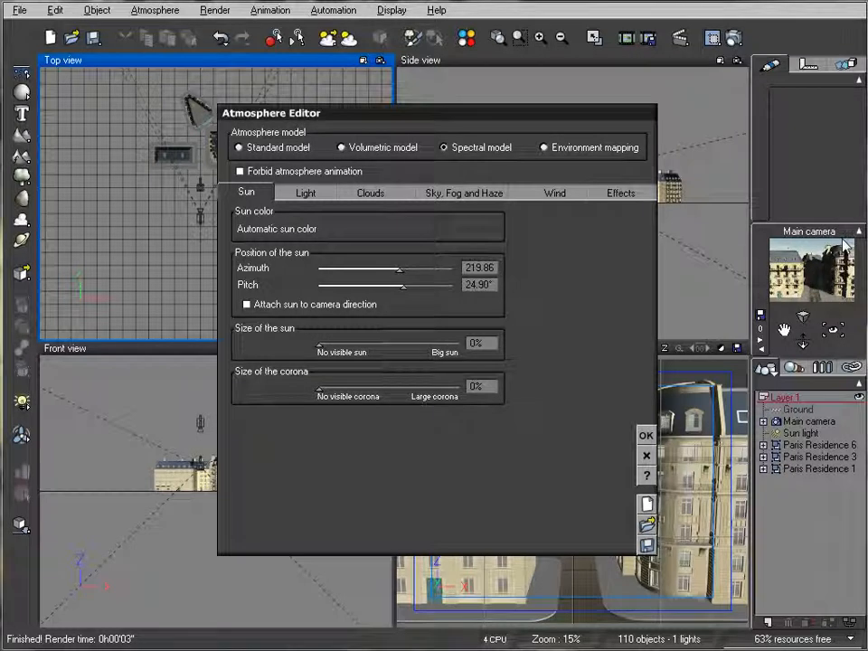
click(302, 193)
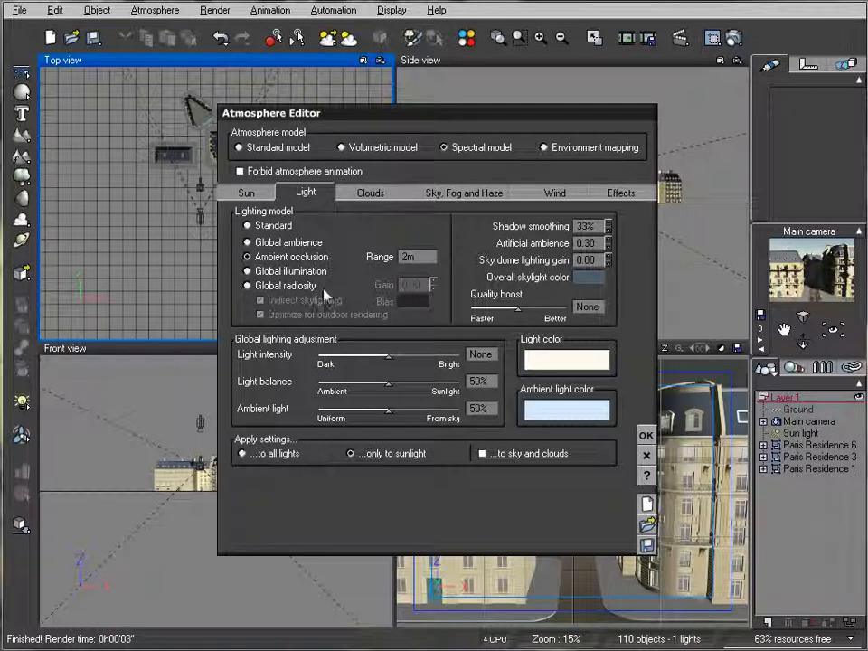
Make the ambient light a pale blue-grey and shift the light balance to 43%.
right_click(555, 417)
click(575, 428)
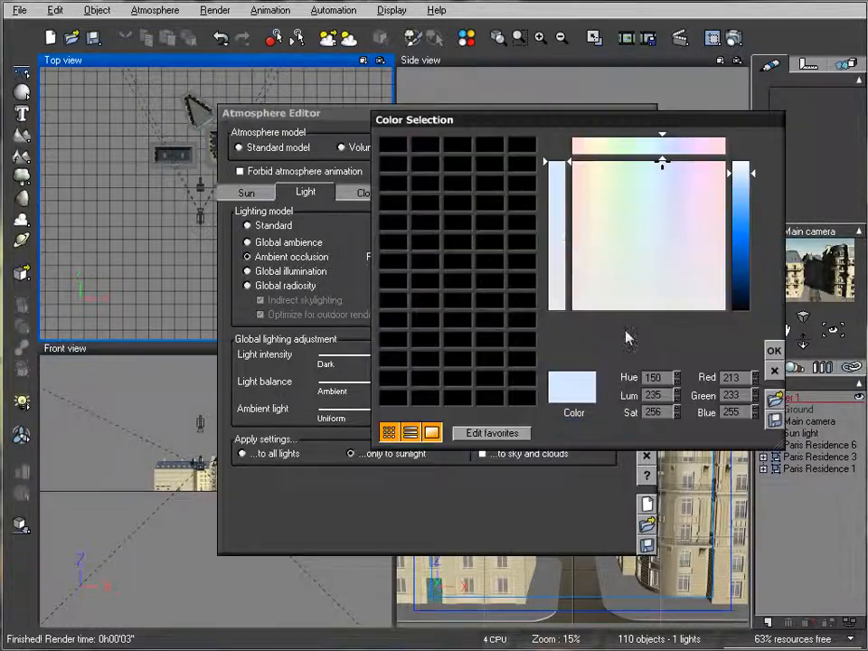
click(658, 290)
drag(739, 176, 739, 218)
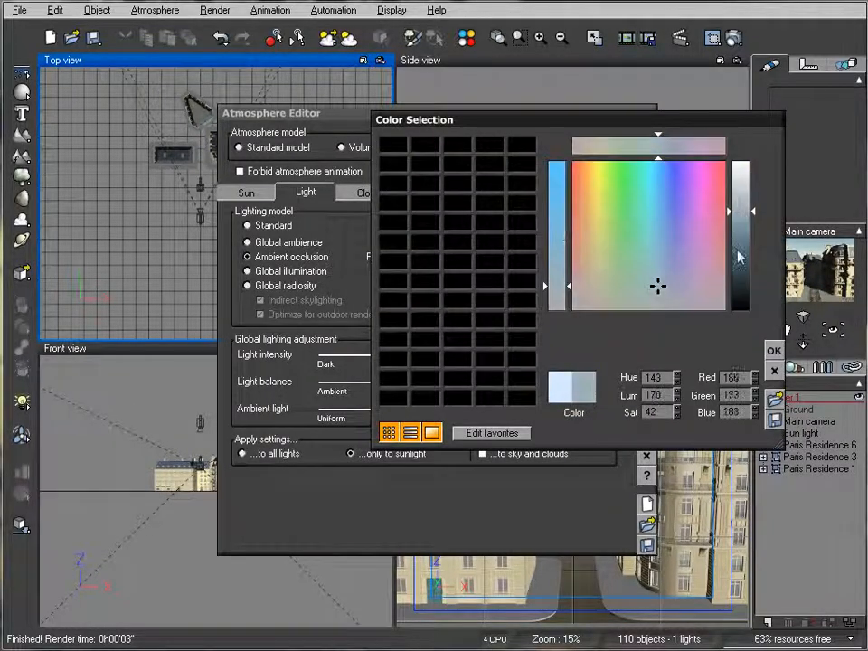
key(Return)
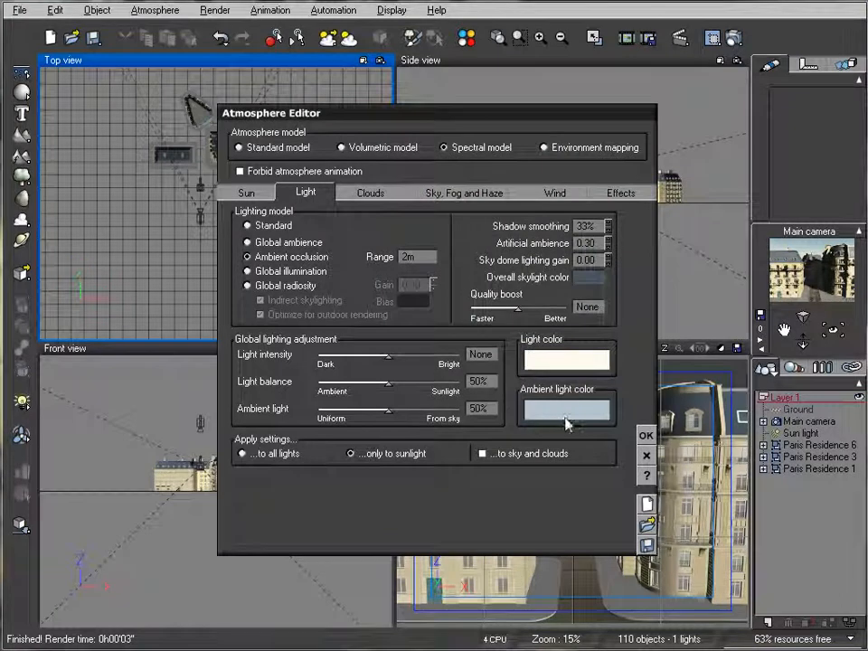
drag(430, 384, 420, 385)
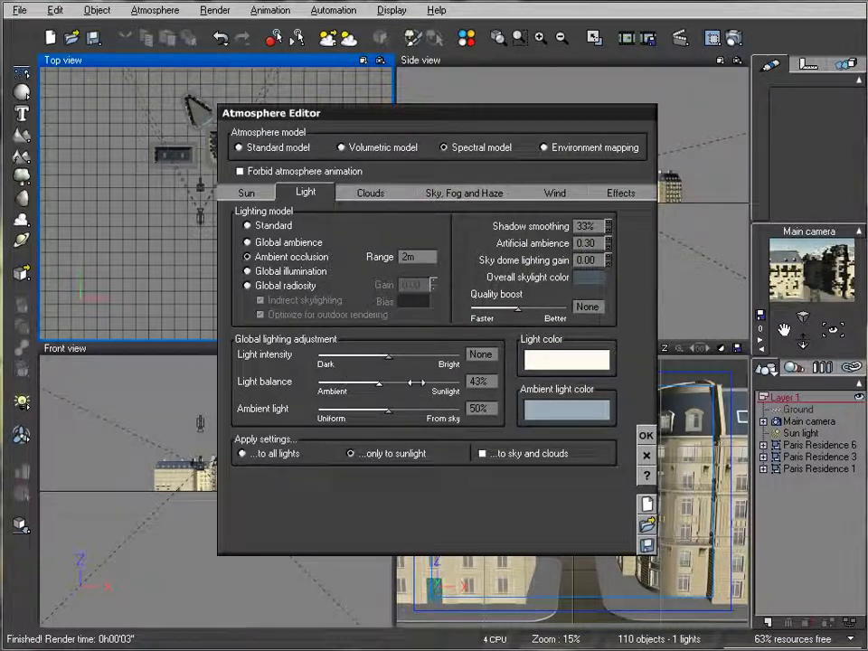
Review the Clouds, Sky/Fog/Haze, Wind and Effects settings, then confirm the atmosphere.
click(363, 194)
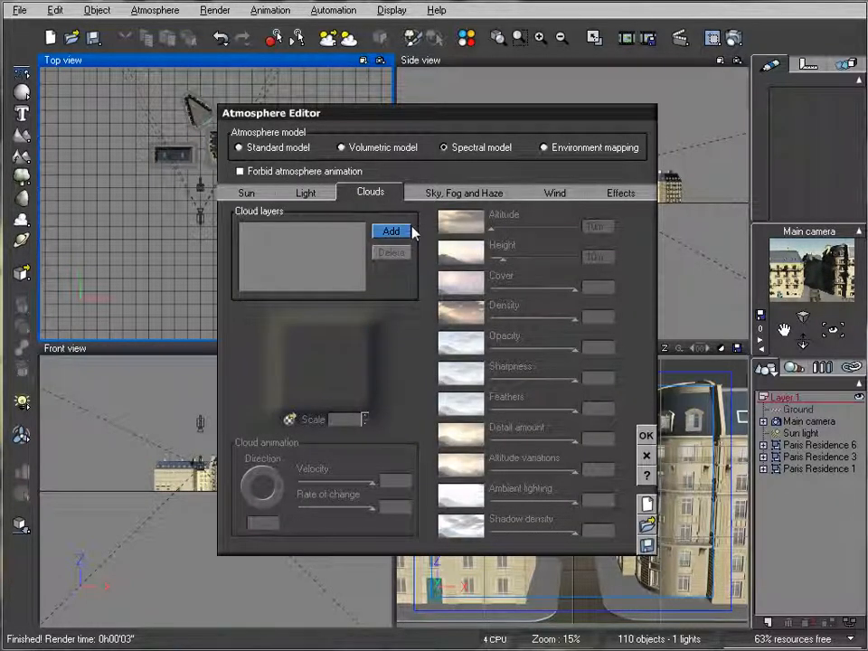
click(436, 194)
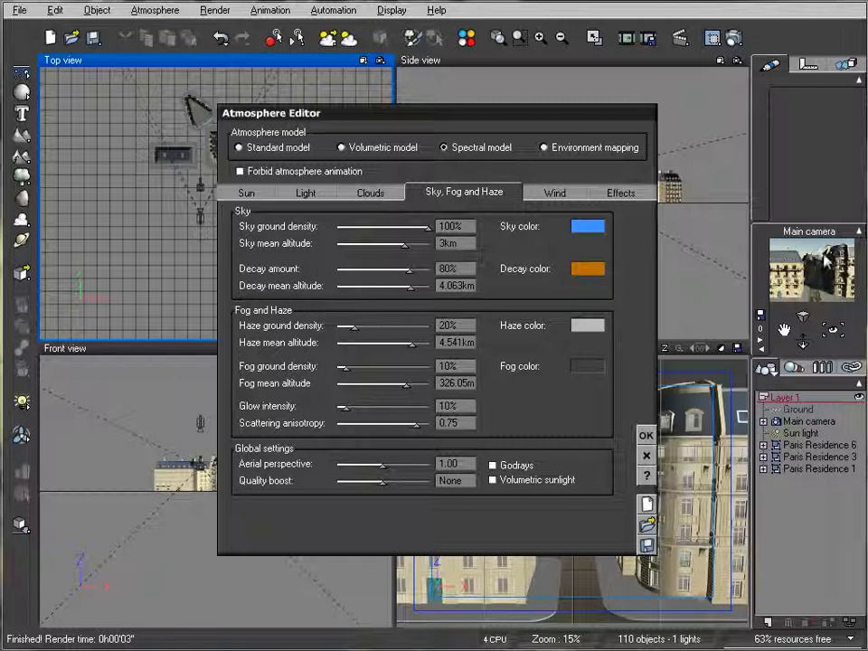
click(548, 193)
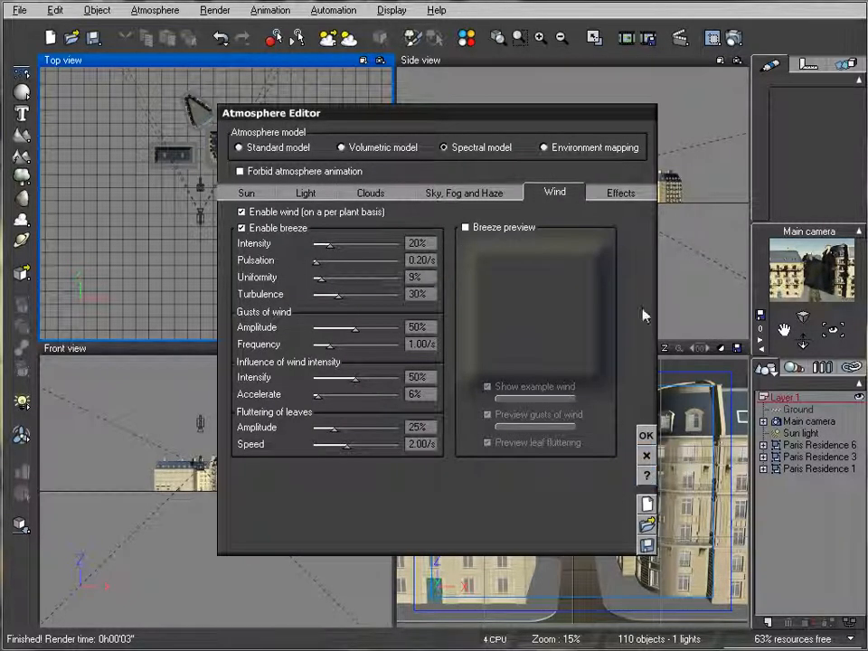
click(624, 194)
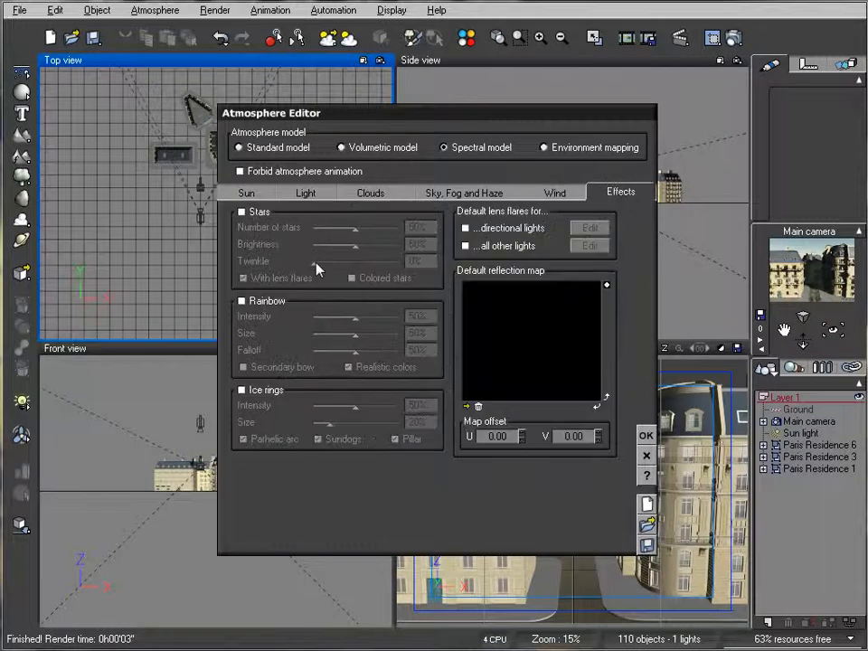
click(646, 437)
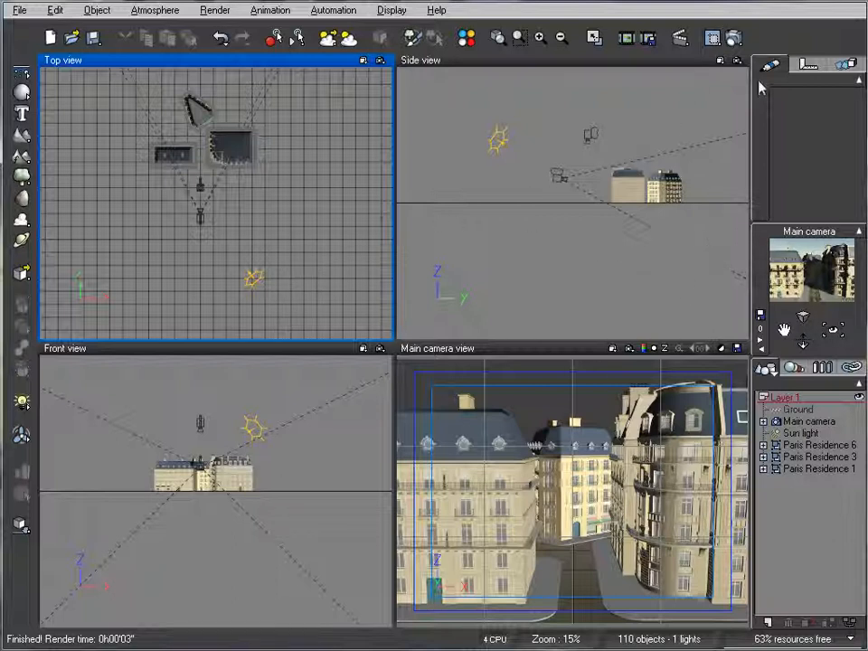
Open Render Options, move the dialog up and left, and switch quality to User settings.
click(733, 41)
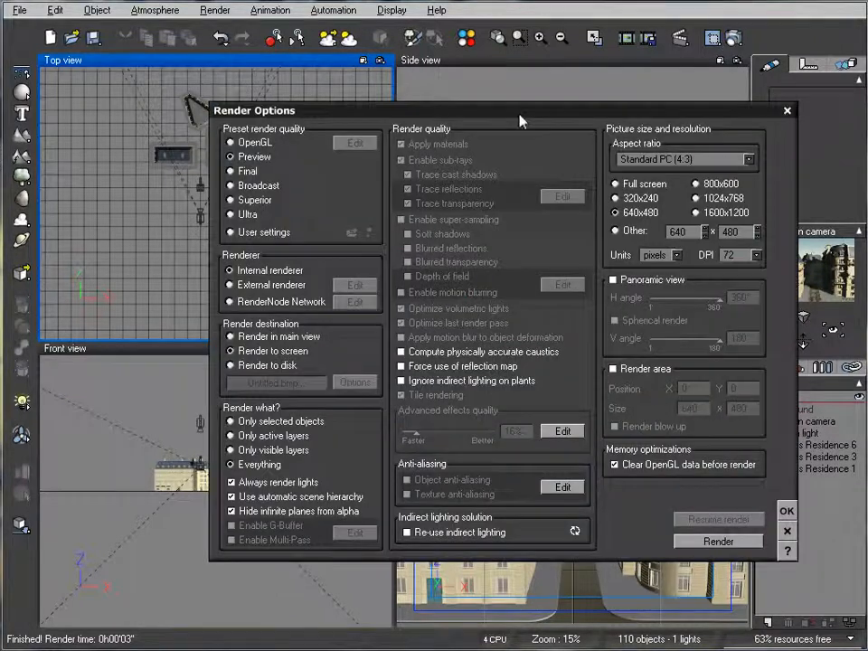
drag(503, 110, 449, 87)
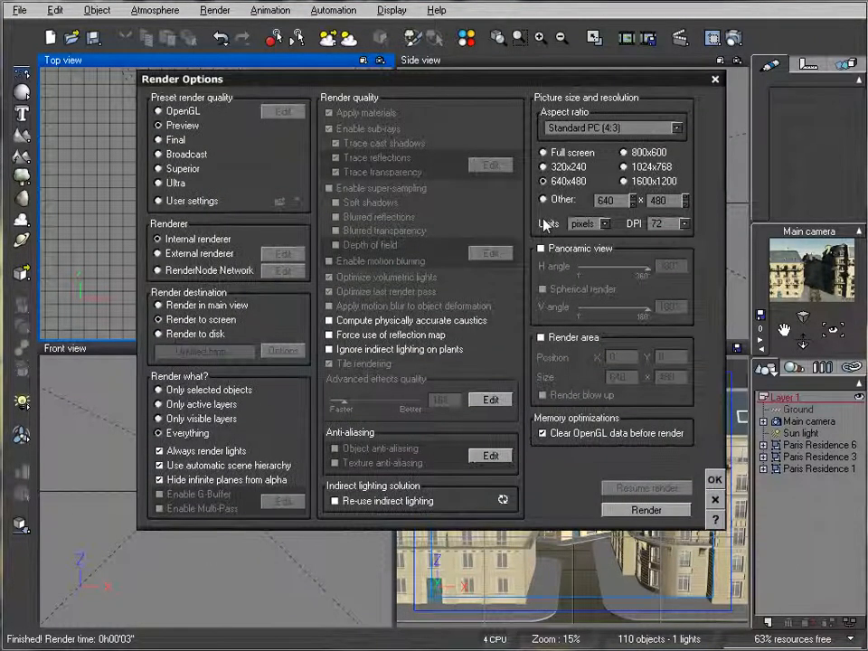
click(185, 202)
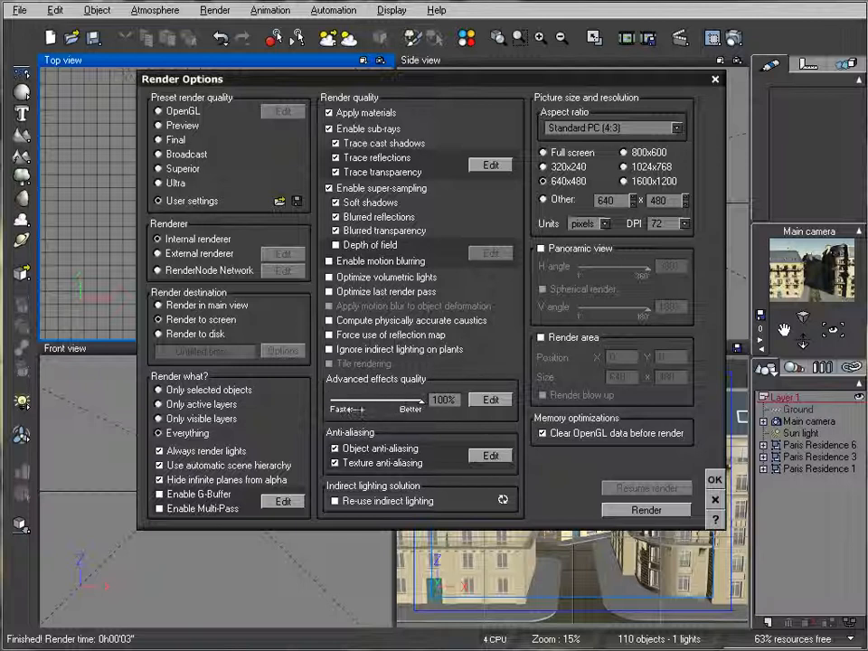
In the advanced effects options, untick Optimize indirect lighting on plants, check Photon Maps, and confirm.
click(496, 398)
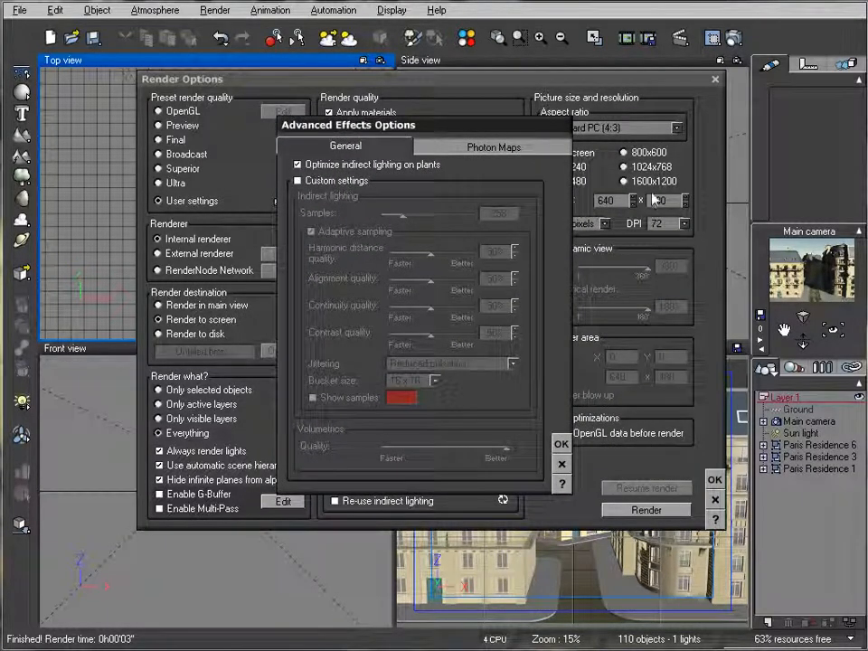
click(357, 167)
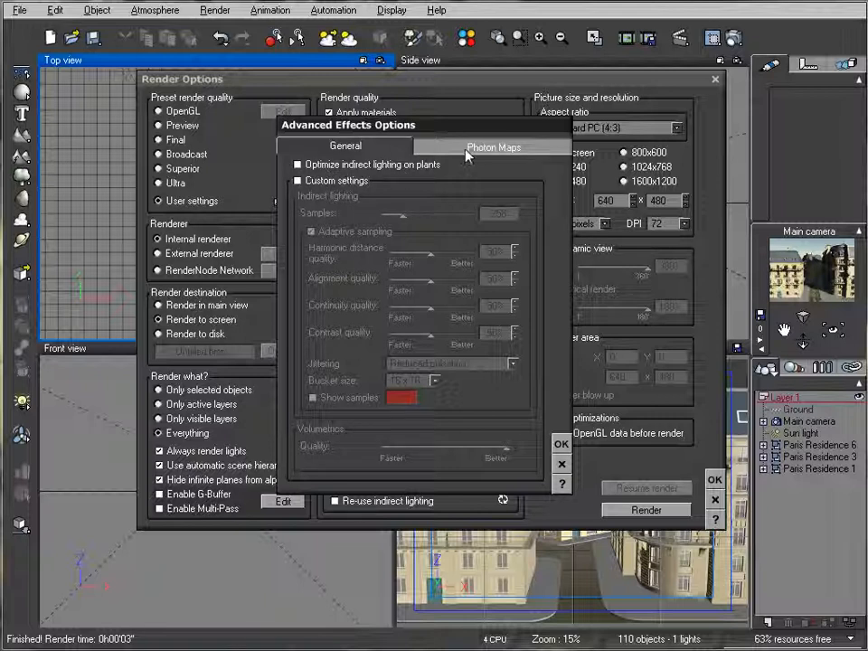
click(467, 150)
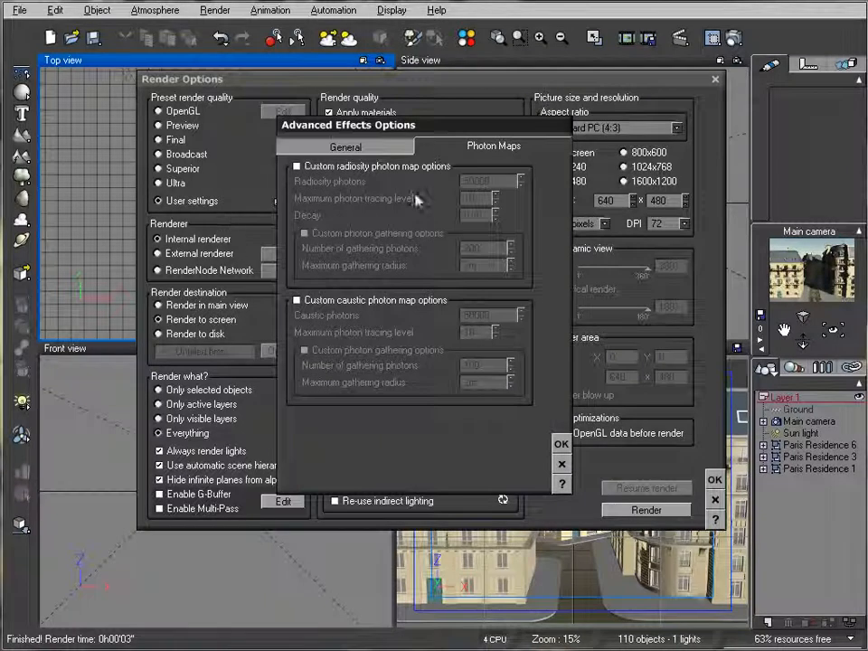
click(561, 444)
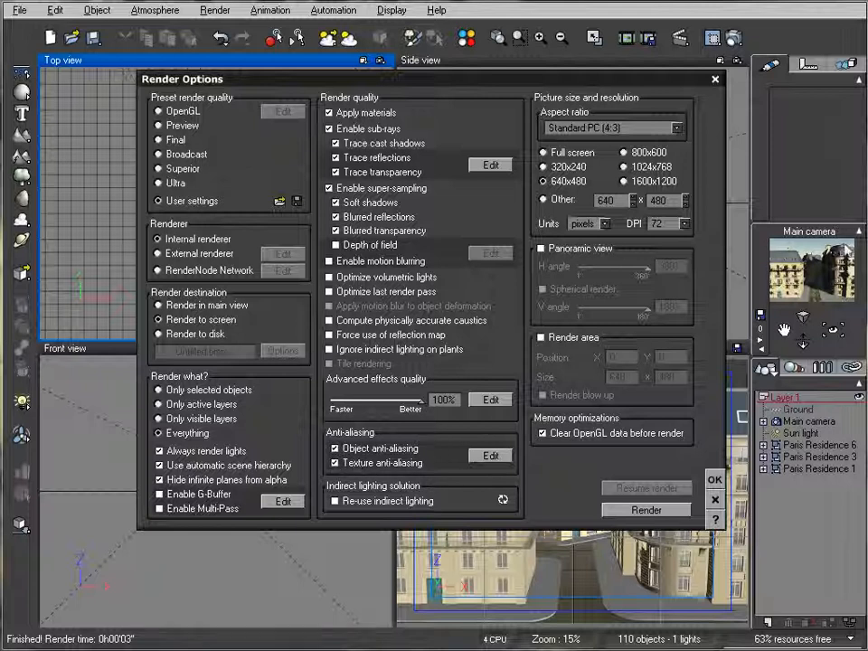
Keep Systematic object anti-aliasing with the Sharp strategy, then apply the User render settings.
click(490, 456)
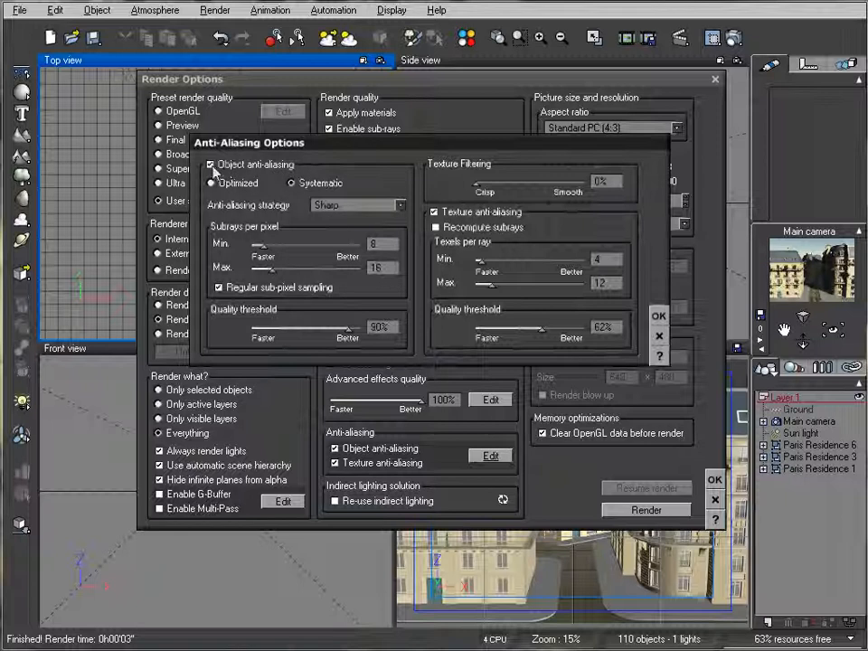
click(242, 181)
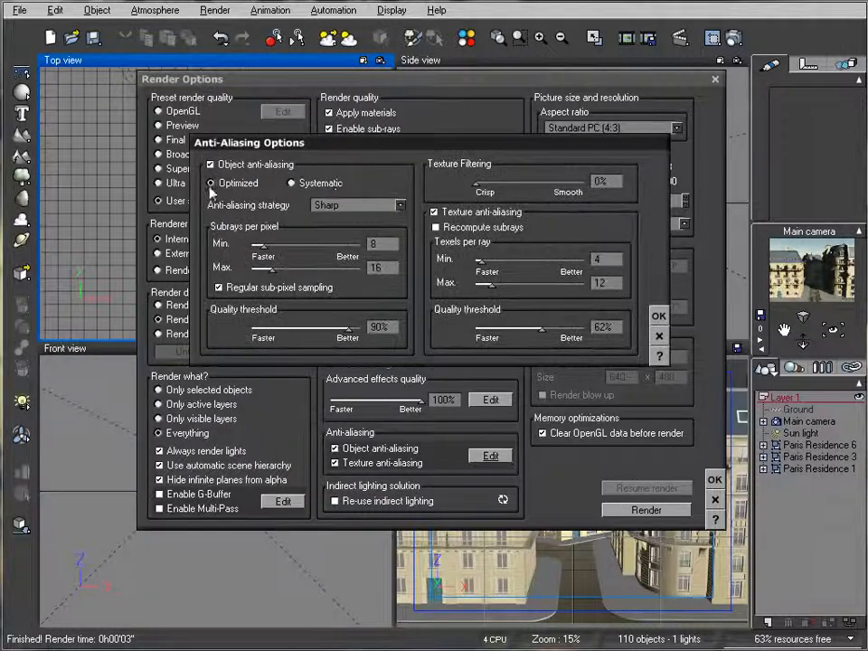
click(333, 186)
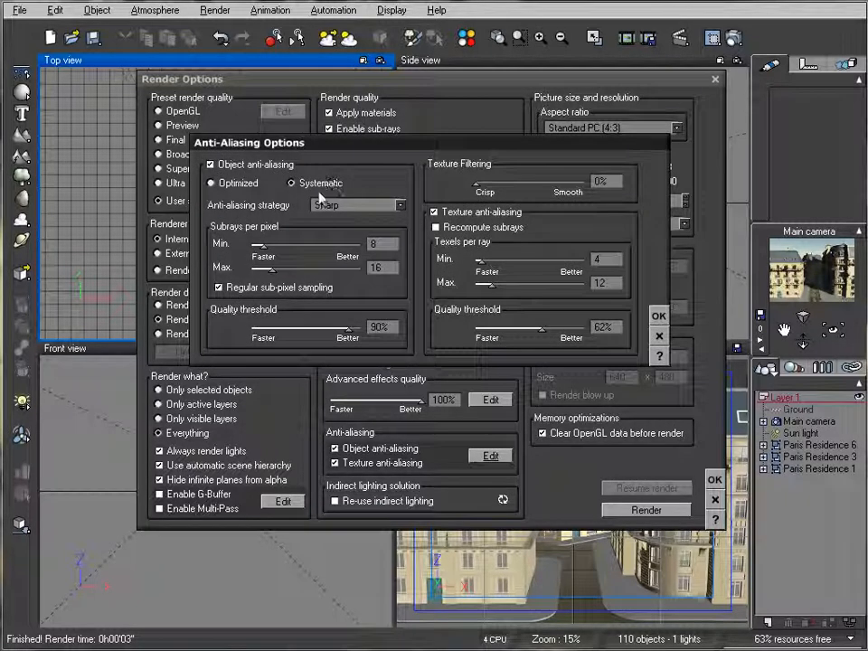
click(401, 206)
click(389, 244)
click(658, 314)
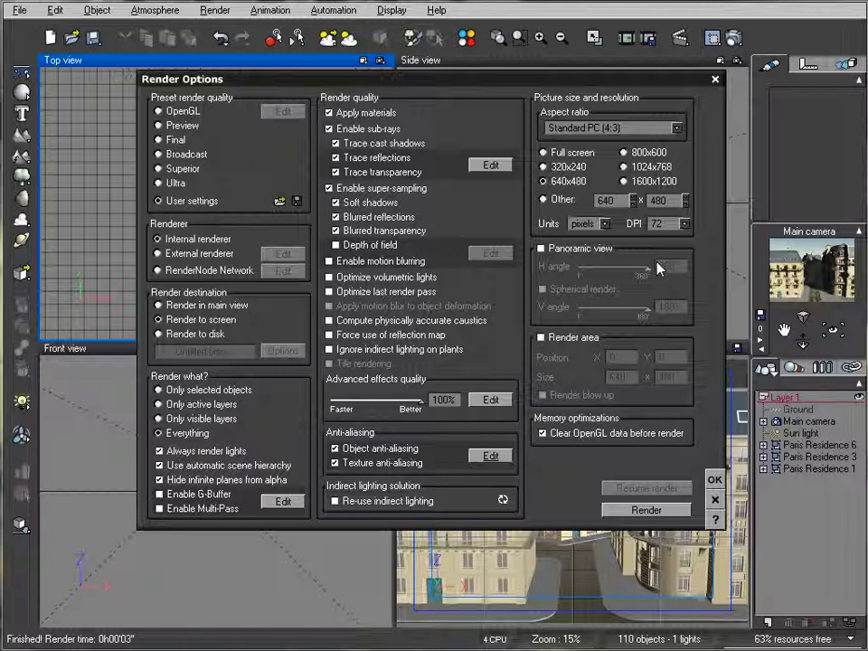
click(714, 479)
right_click(800, 433)
click(787, 587)
drag(488, 85, 391, 101)
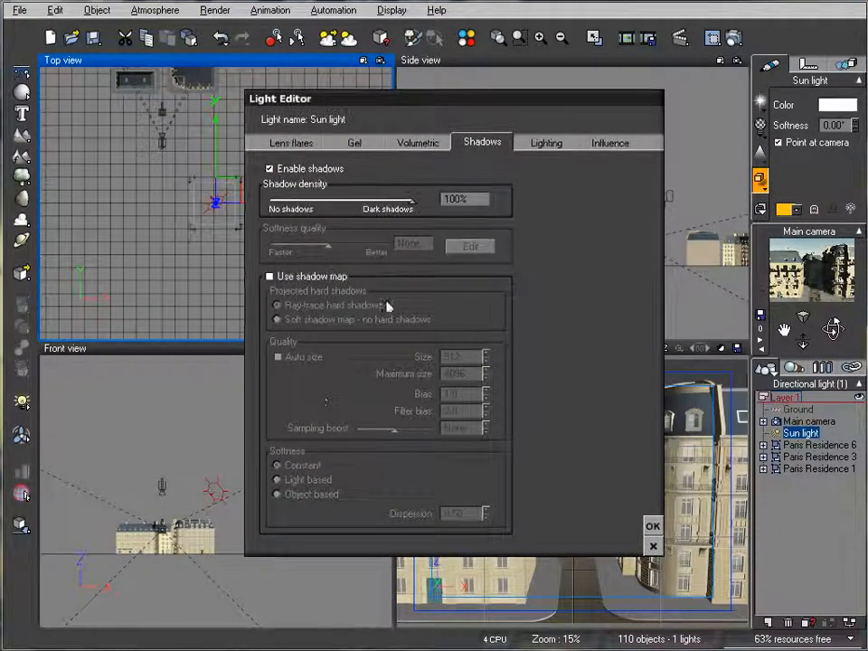
click(269, 275)
click(288, 320)
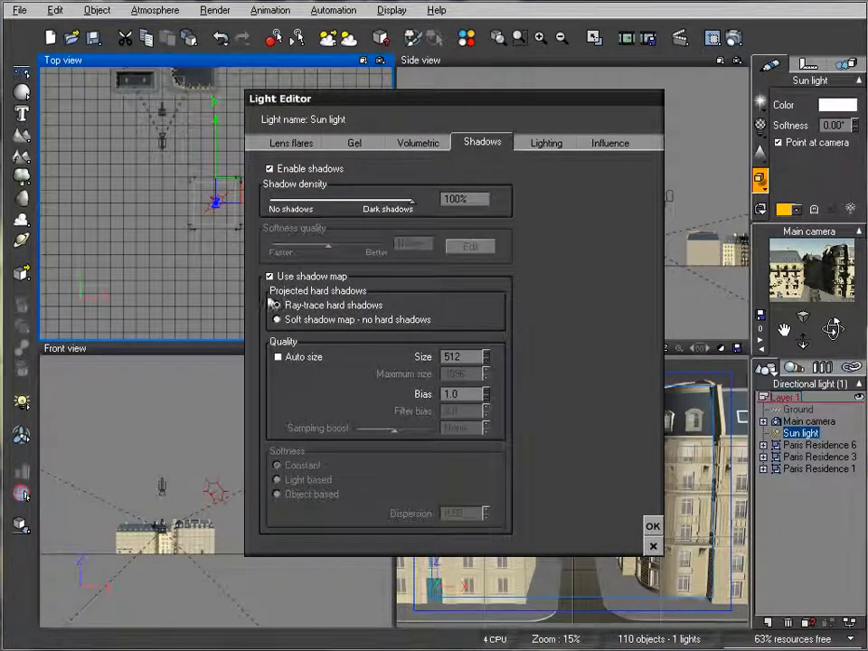
click(306, 277)
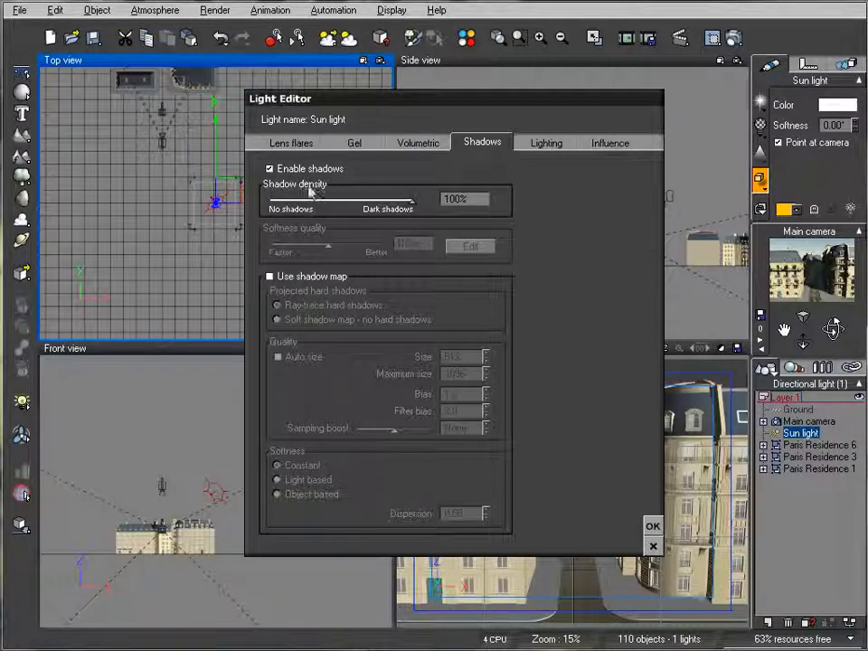
drag(411, 202, 431, 205)
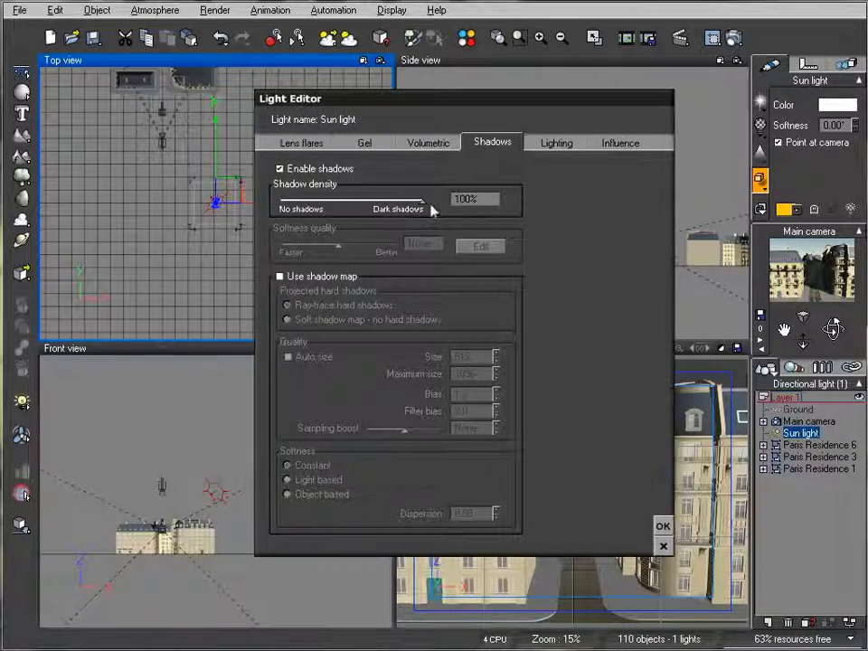
Close the sun settings, review the atmosphere lighting unchanged at 43% balance, and render the main camera.
click(663, 525)
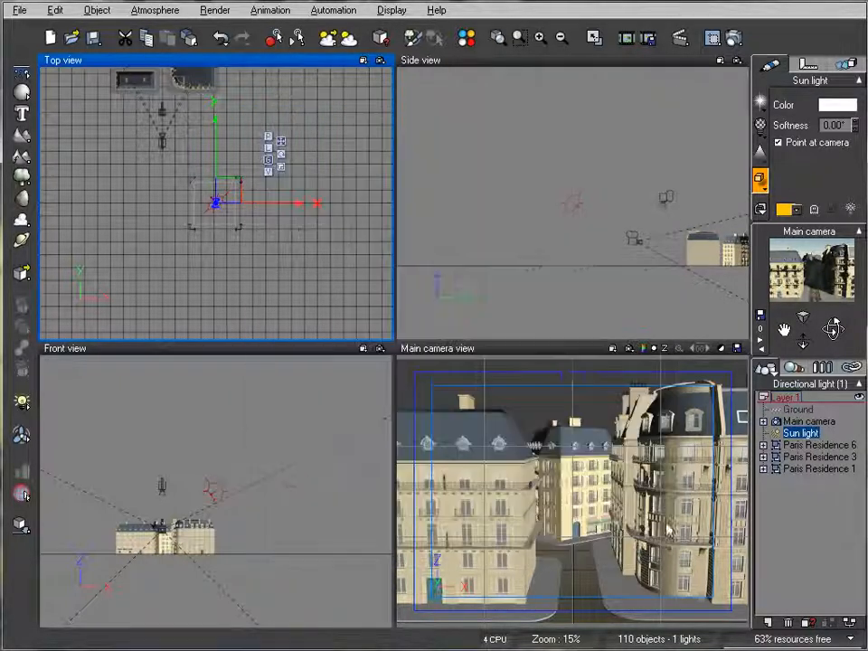
click(154, 11)
click(170, 83)
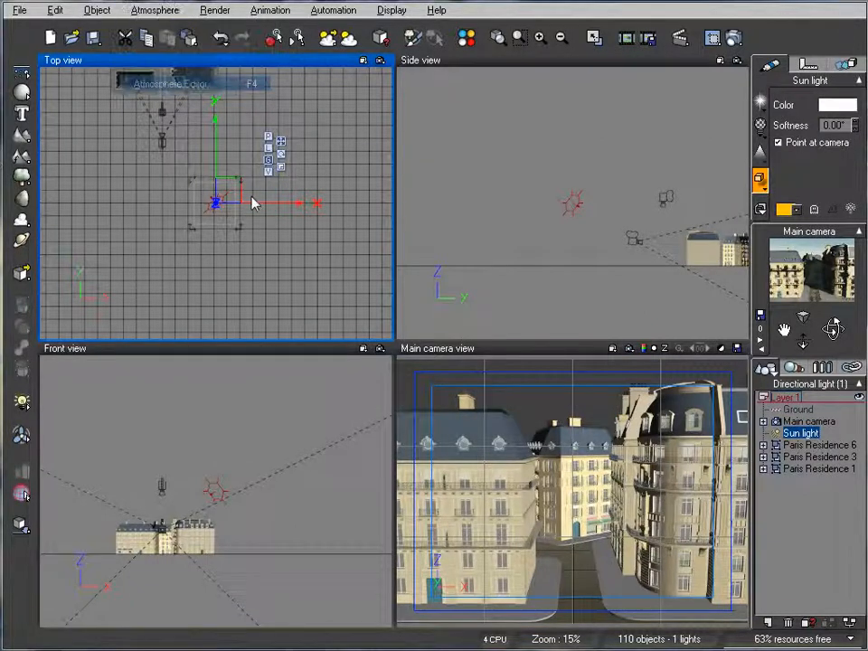
click(312, 192)
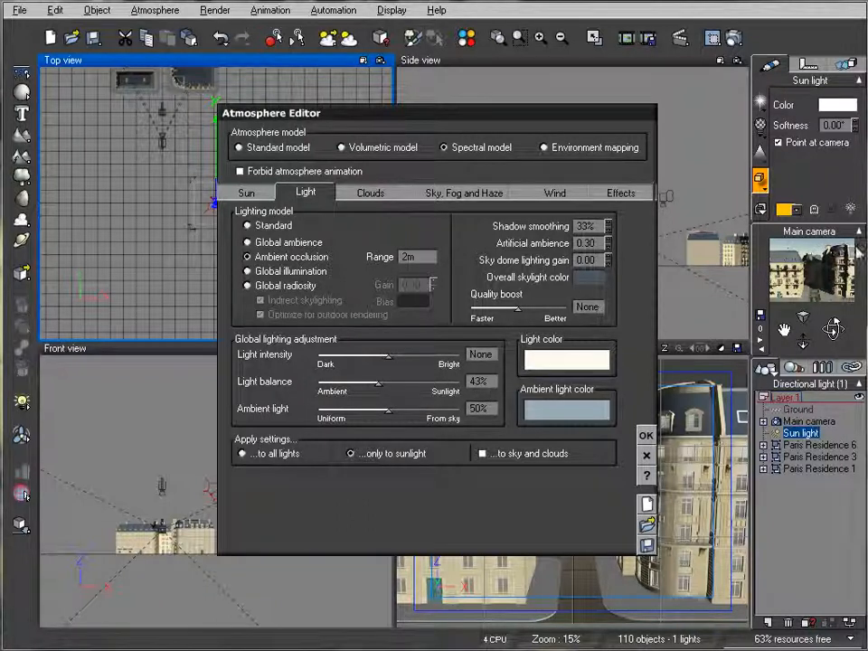
click(645, 437)
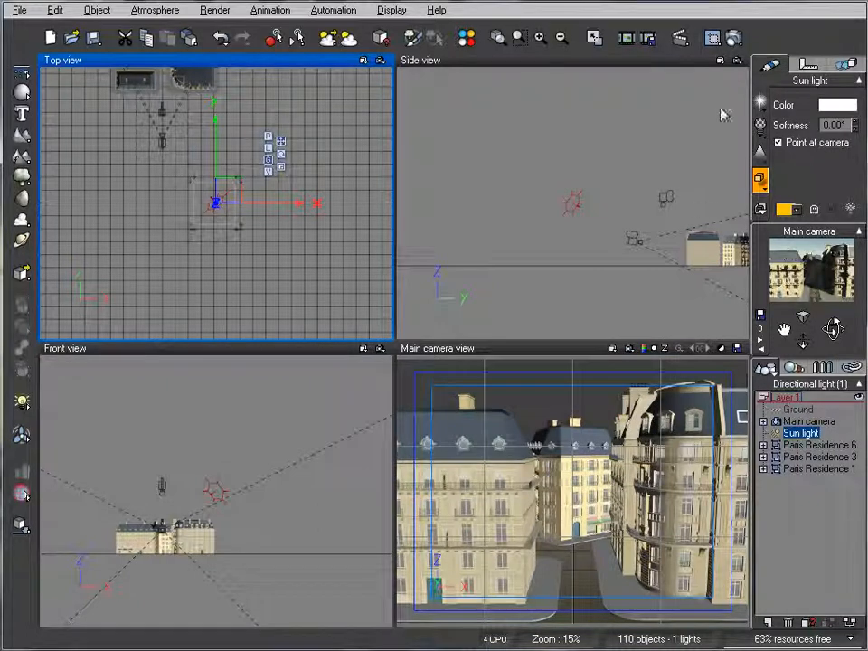
click(732, 37)
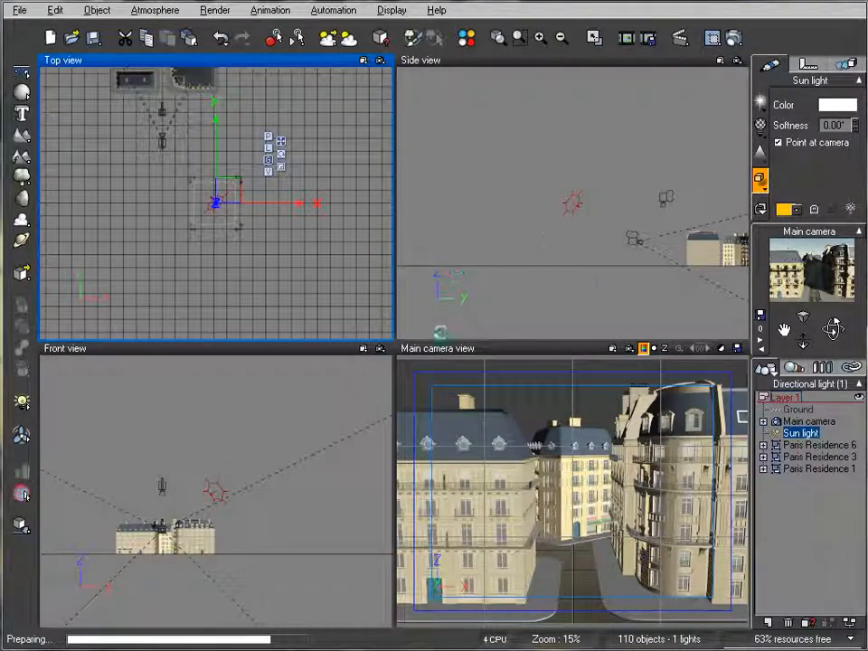